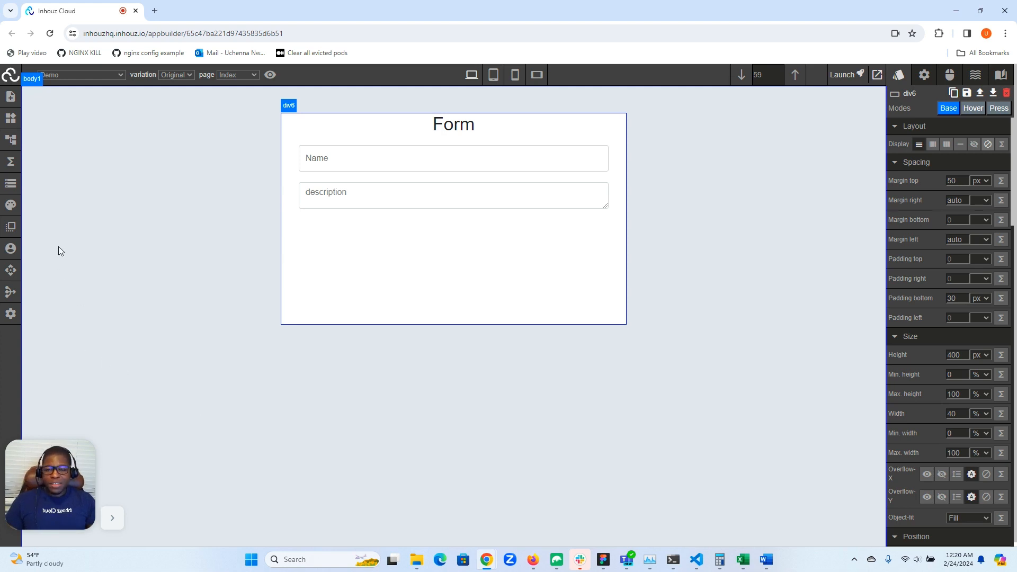
Open the app's lifecycle functions and examine the pre-render data, app load, app close and app data change options.
{"action": "left_click", "coordinate": [9, 163]}
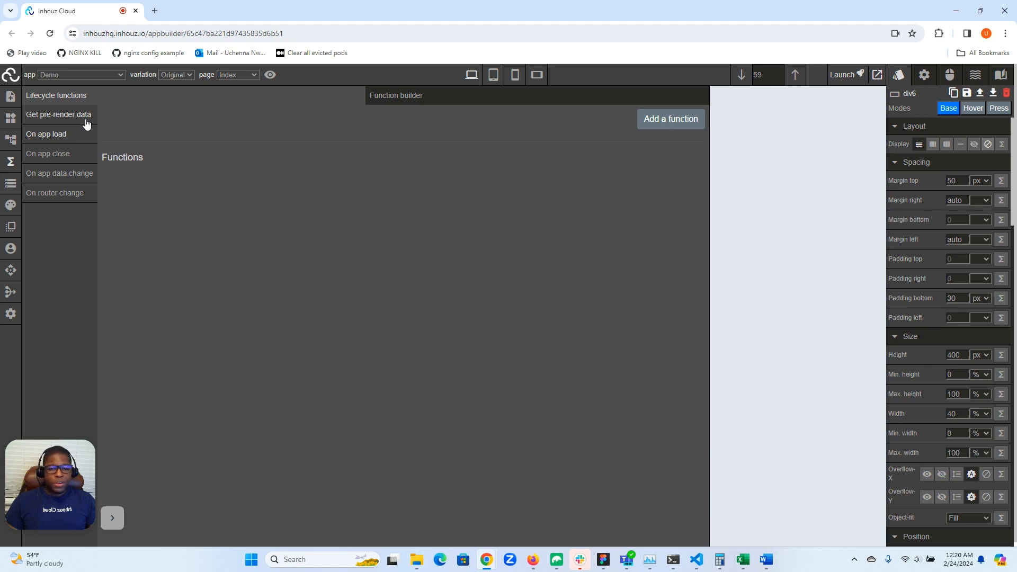
{"action": "mouse_move", "coordinate": [87, 122]}
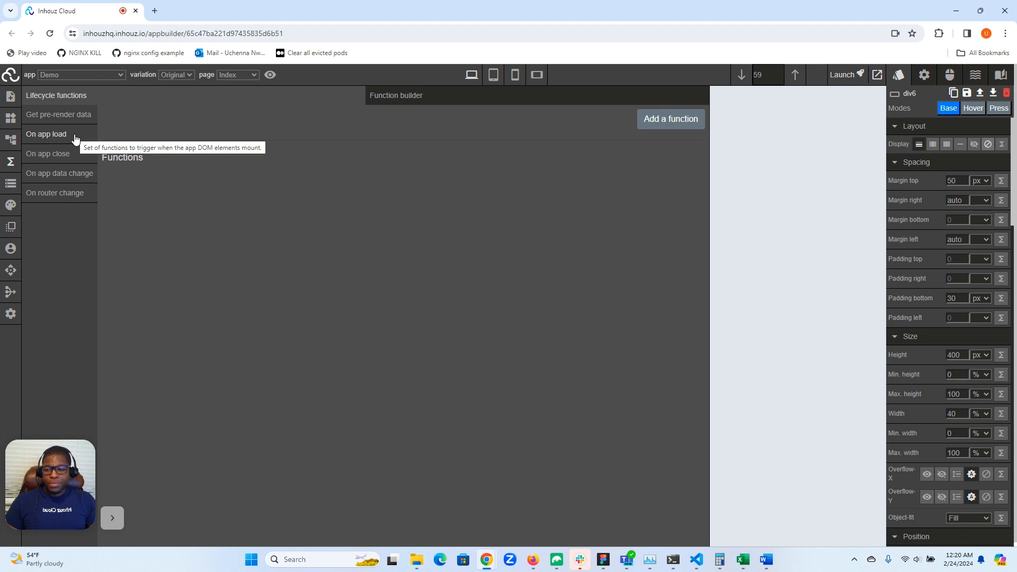
{"action": "mouse_move", "coordinate": [70, 158]}
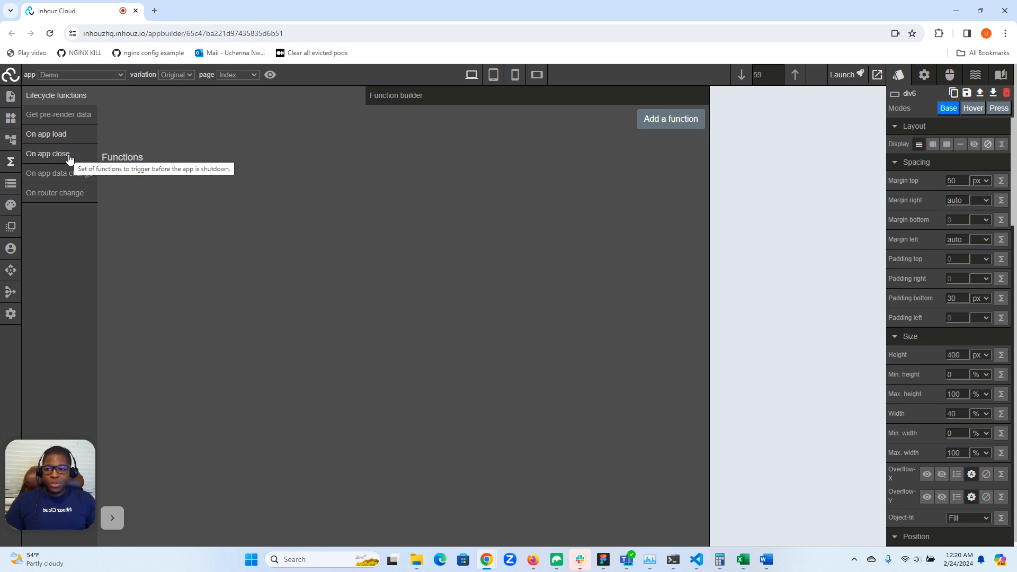
{"action": "mouse_move", "coordinate": [38, 181]}
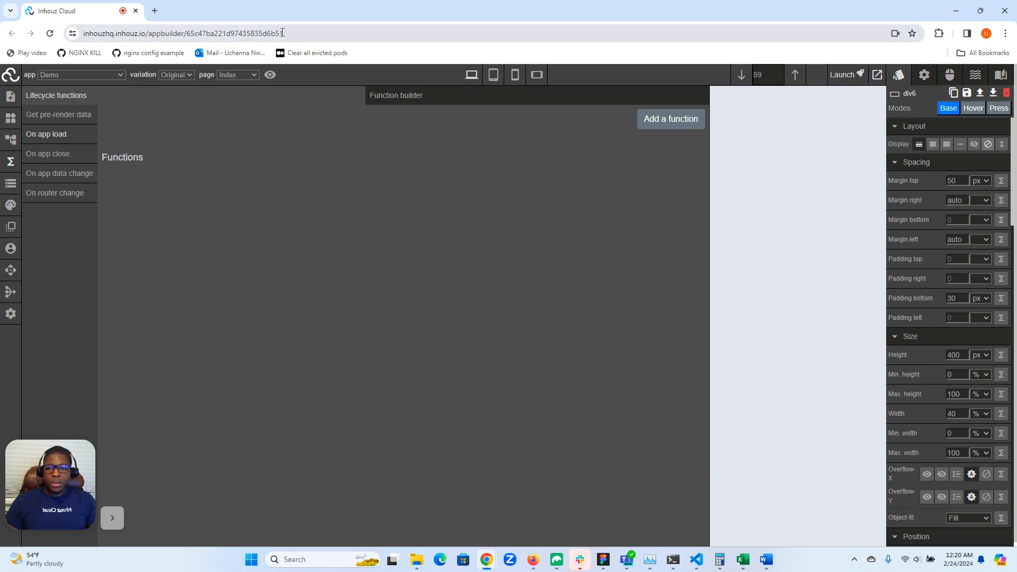
Open the Index page's settings and review its page load and page close life cycle functions.
{"action": "left_click", "coordinate": [9, 101]}
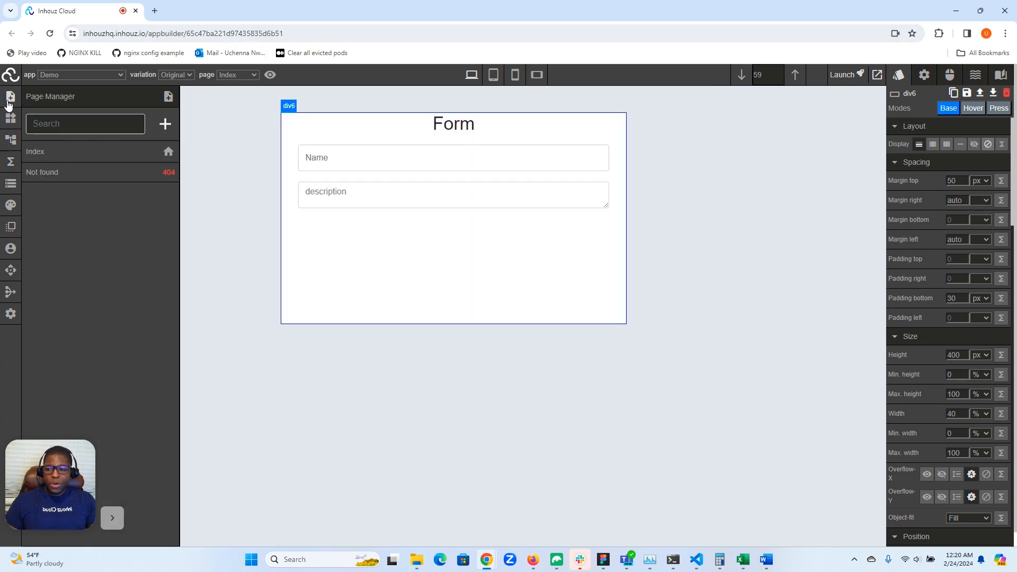
{"action": "left_click", "coordinate": [74, 154]}
{"action": "scroll", "coordinate": [287, 203], "scroll_direction": "down", "scroll_amount": 10}
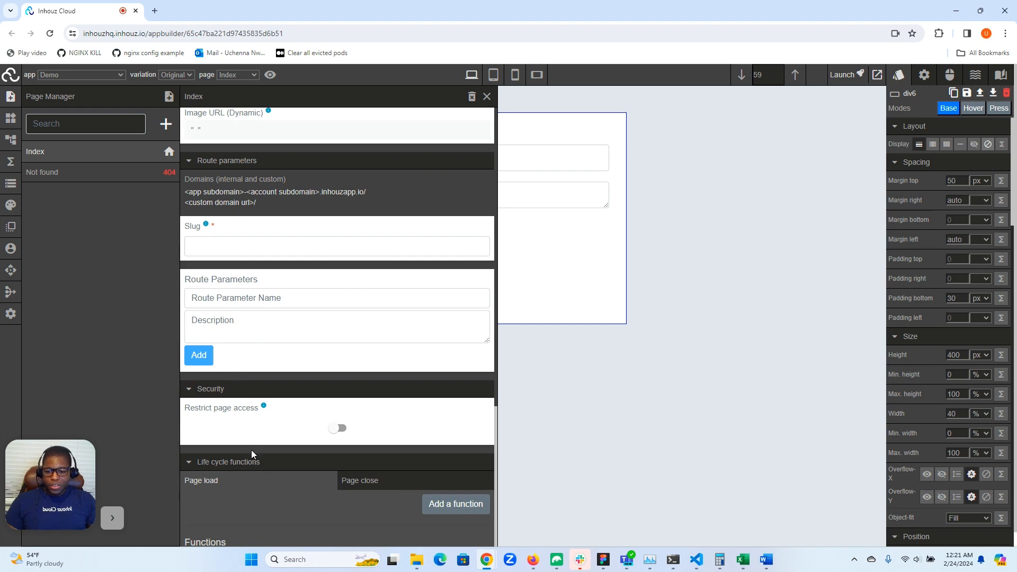
{"action": "scroll", "coordinate": [255, 475], "scroll_direction": "down", "scroll_amount": 1}
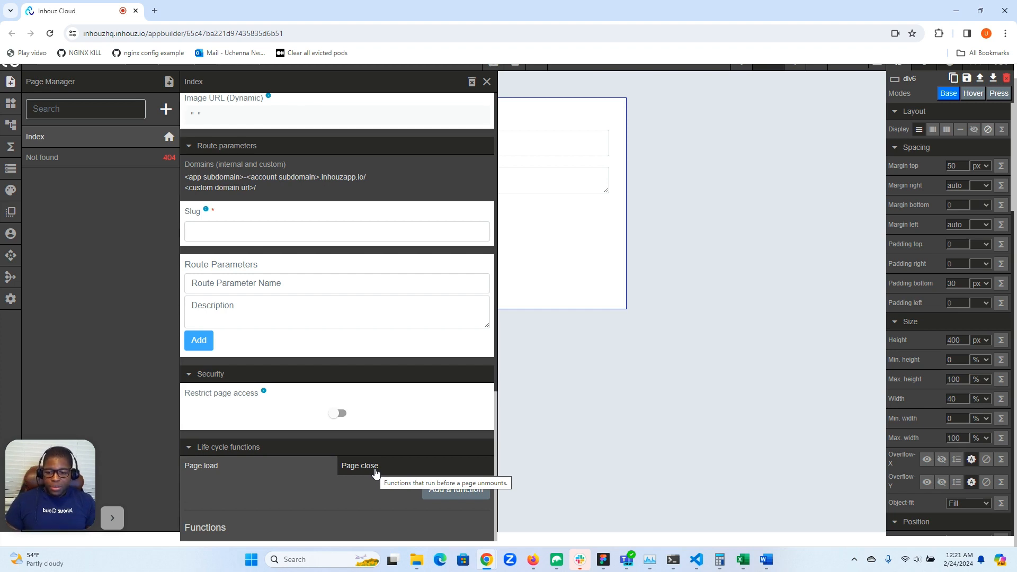
{"action": "left_click", "coordinate": [376, 472]}
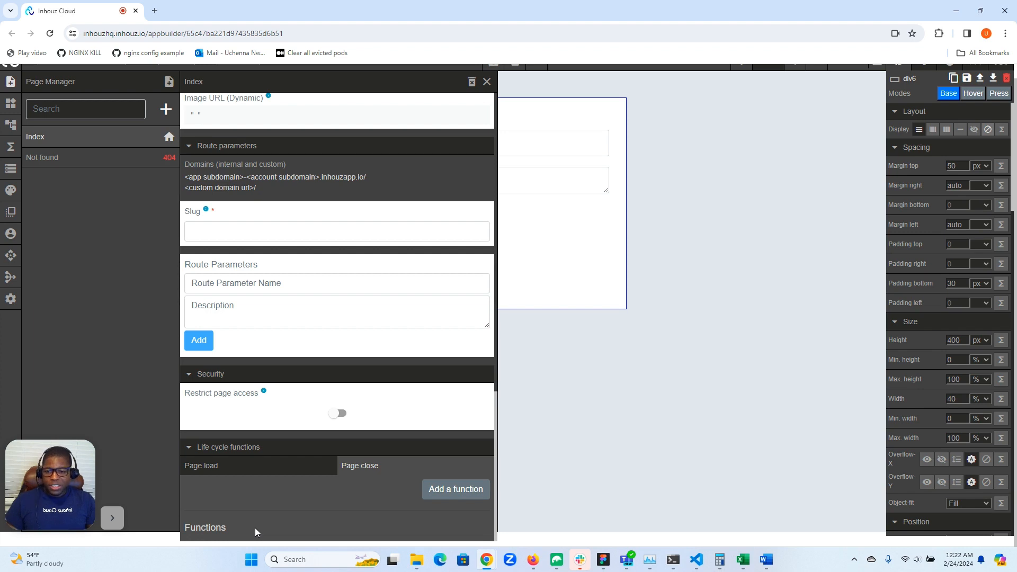
{"action": "scroll", "coordinate": [255, 527], "scroll_direction": "up", "scroll_amount": 4}
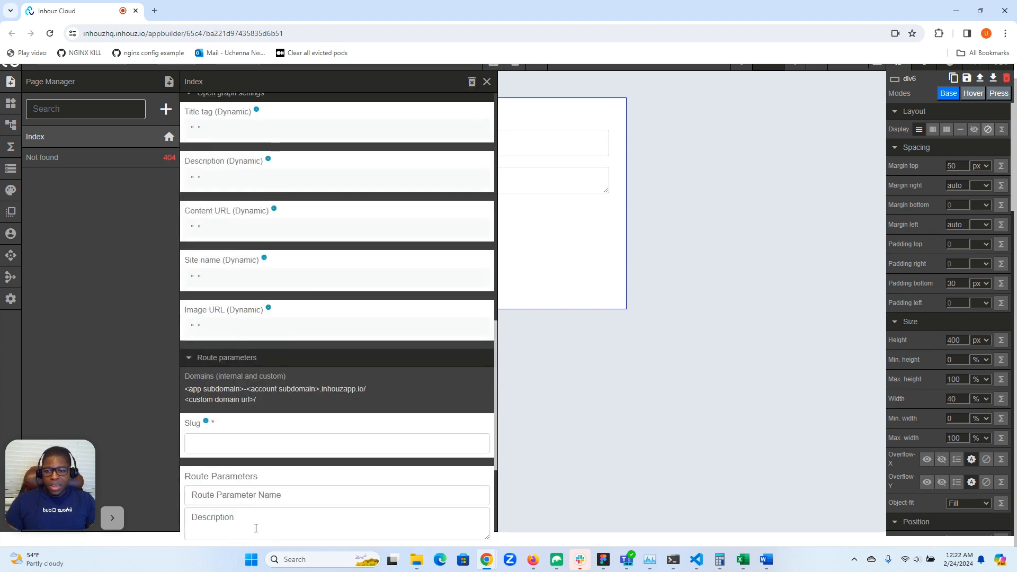
{"action": "scroll", "coordinate": [255, 527], "scroll_direction": "up", "scroll_amount": 6}
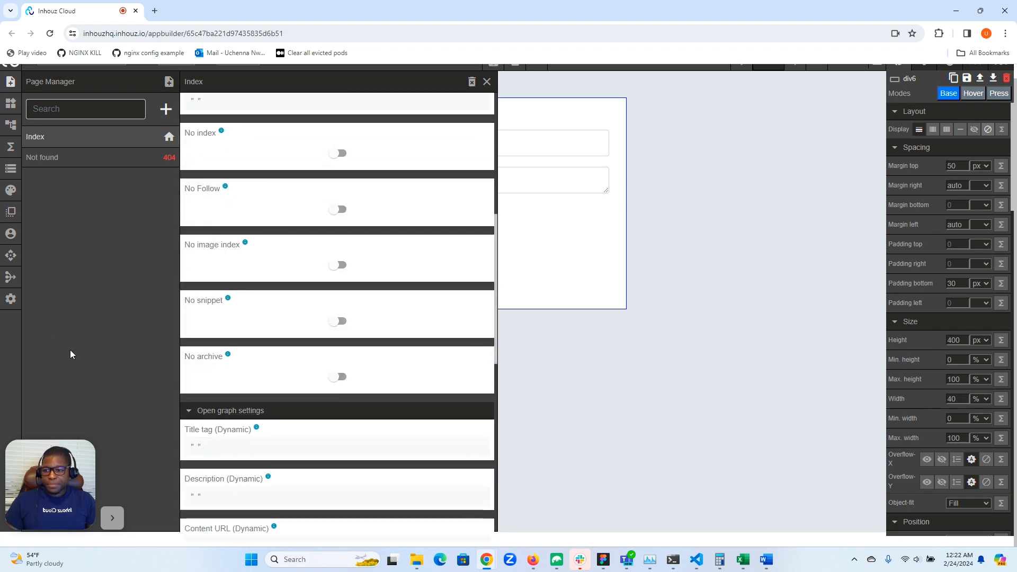
Start a new function for the On app load lifecycle event and choose setStateVal as its function.
{"action": "left_click", "coordinate": [10, 148]}
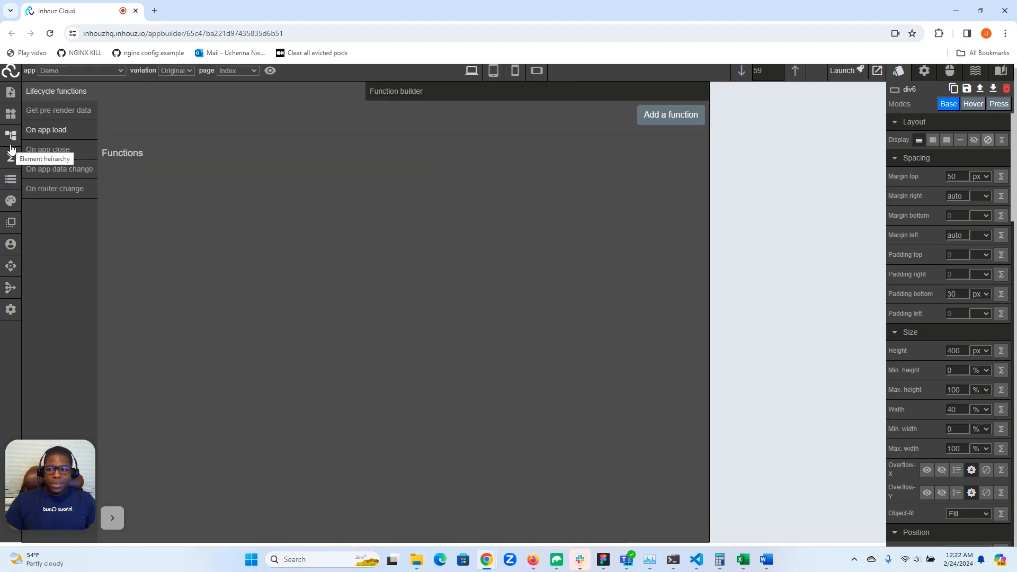
{"action": "left_click", "coordinate": [9, 158]}
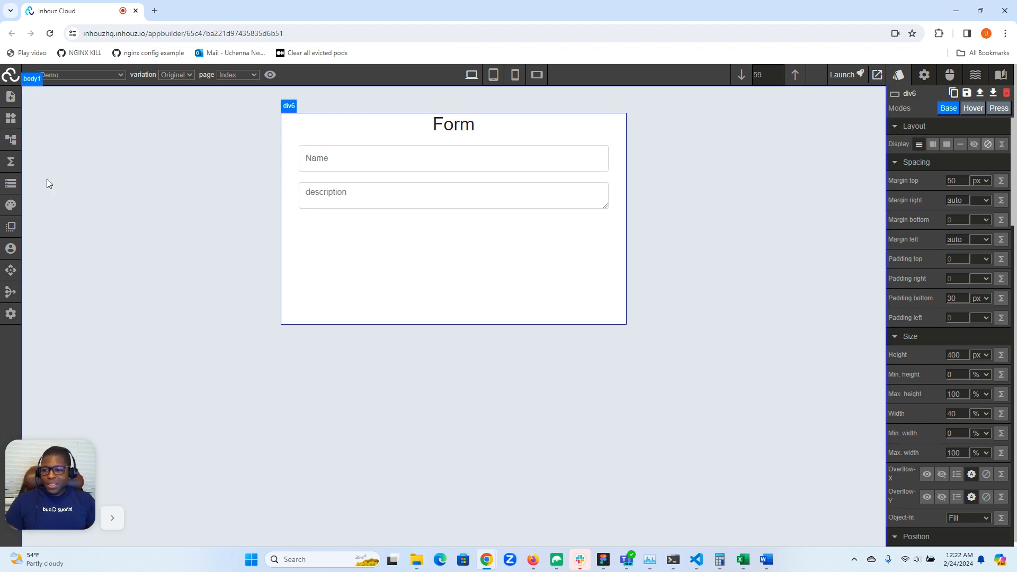
{"action": "left_click", "coordinate": [10, 161]}
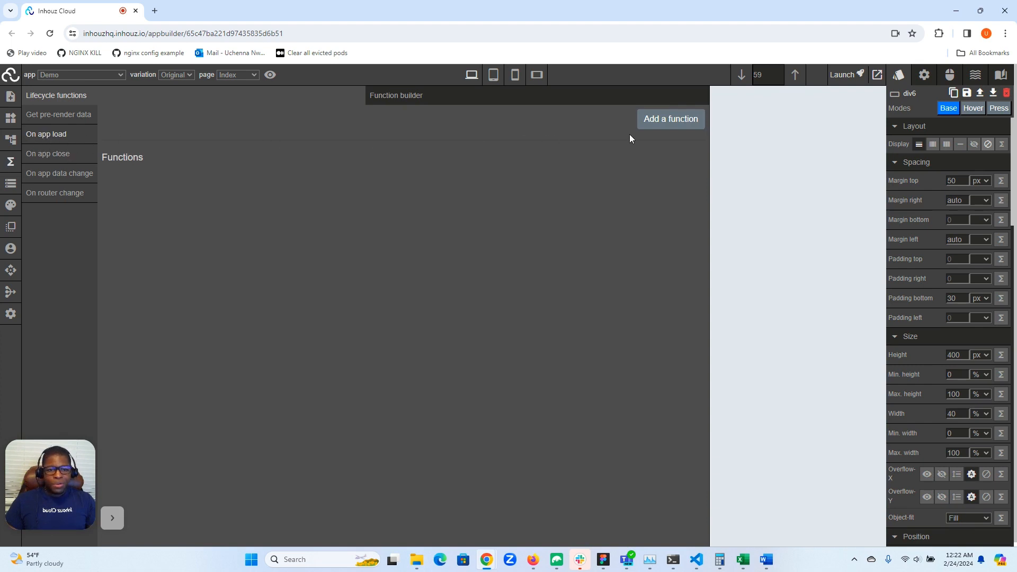
{"action": "left_click", "coordinate": [677, 125]}
{"action": "left_click", "coordinate": [352, 142]}
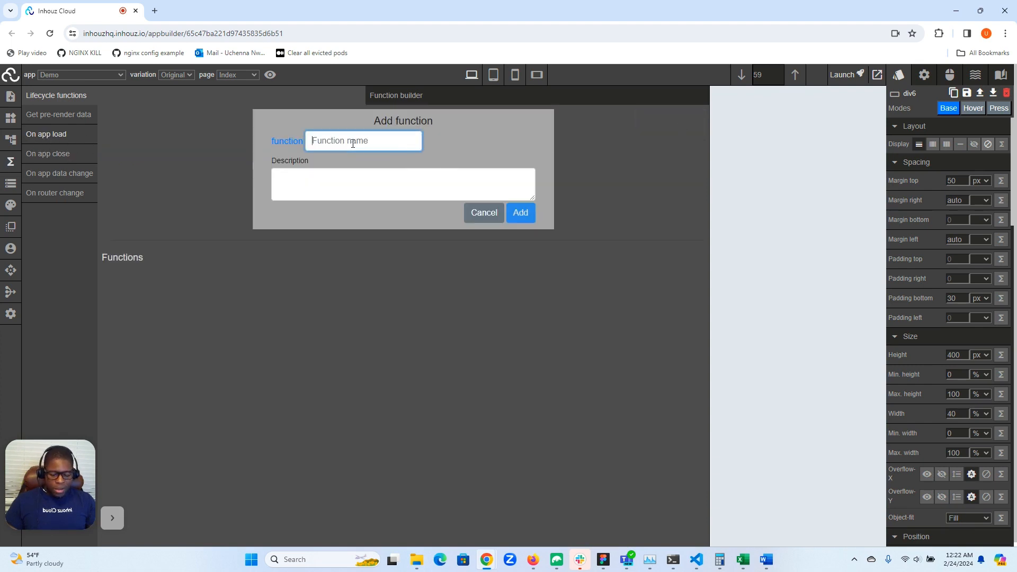
{"action": "type", "text": "setS"}
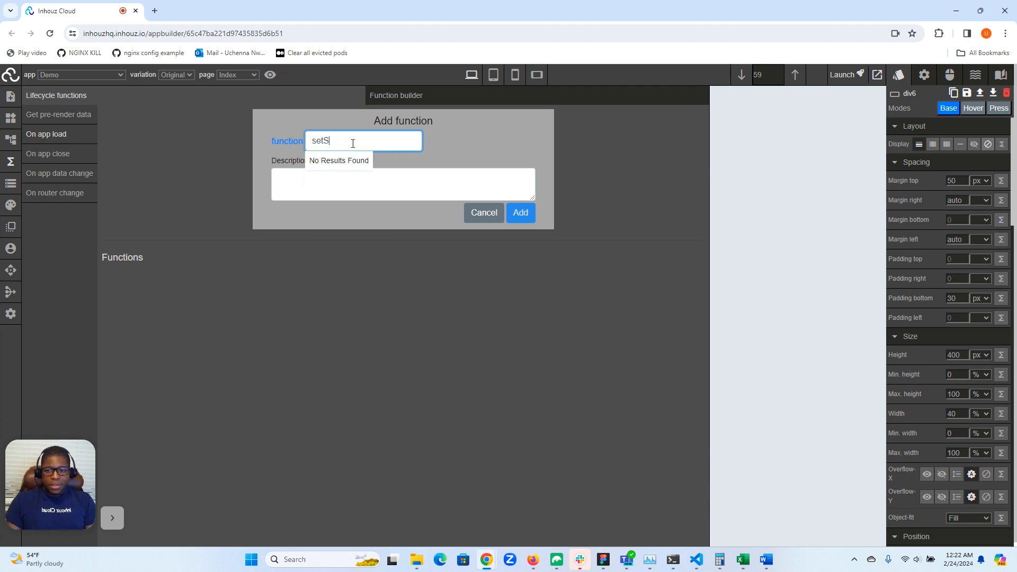
{"action": "left_click", "coordinate": [329, 200]}
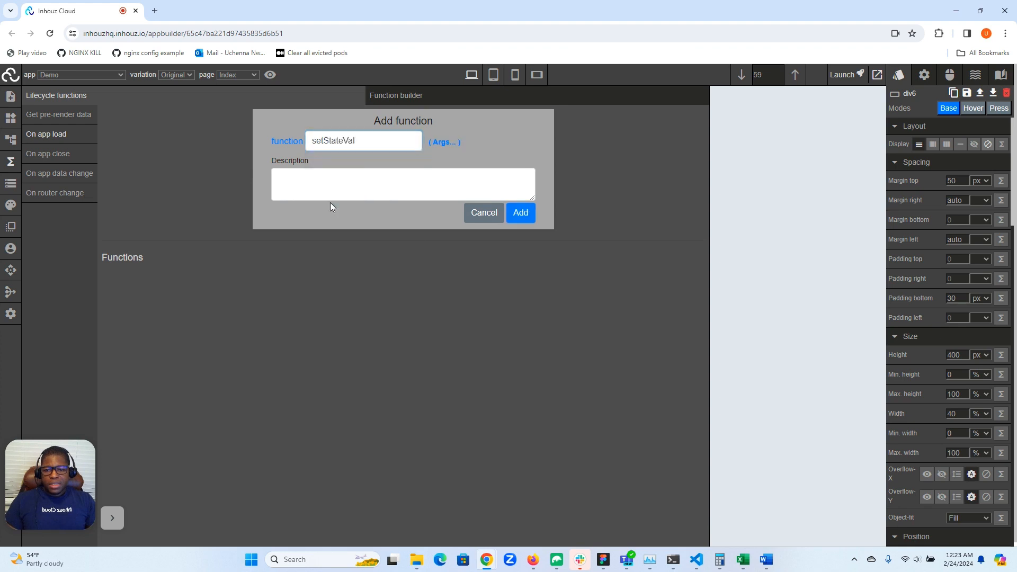
Set the arguments of setStateVal to the text property formColor and the text val gray.
{"action": "left_click", "coordinate": [453, 142]}
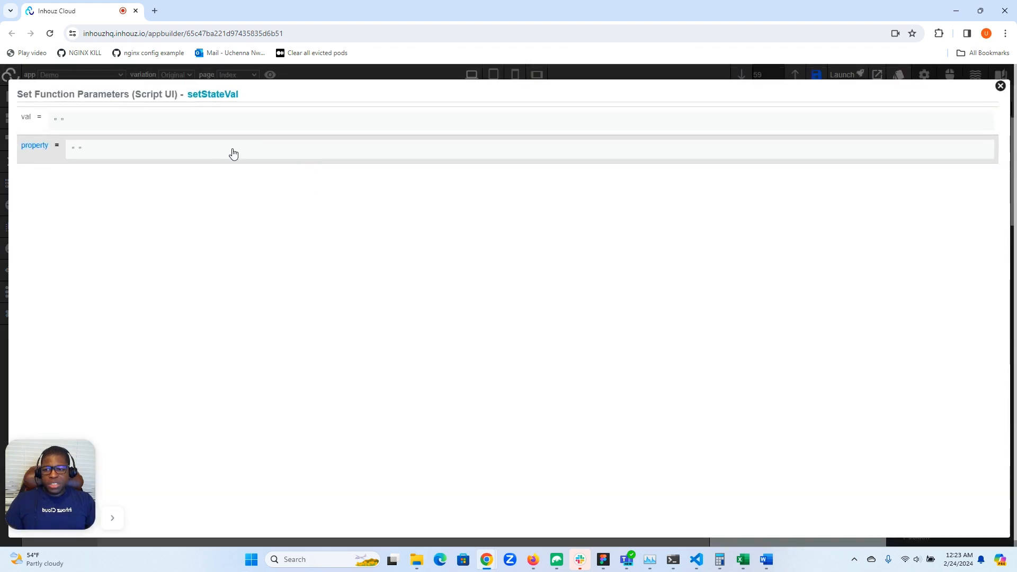
{"action": "left_click", "coordinate": [76, 154]}
{"action": "type", "text": "formColor"}
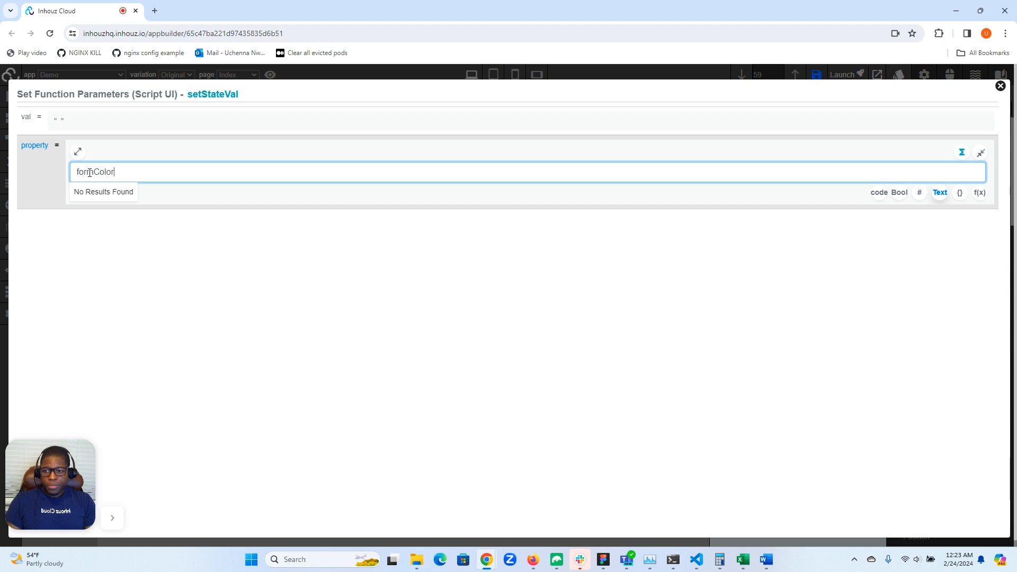
{"action": "left_click", "coordinate": [63, 127]}
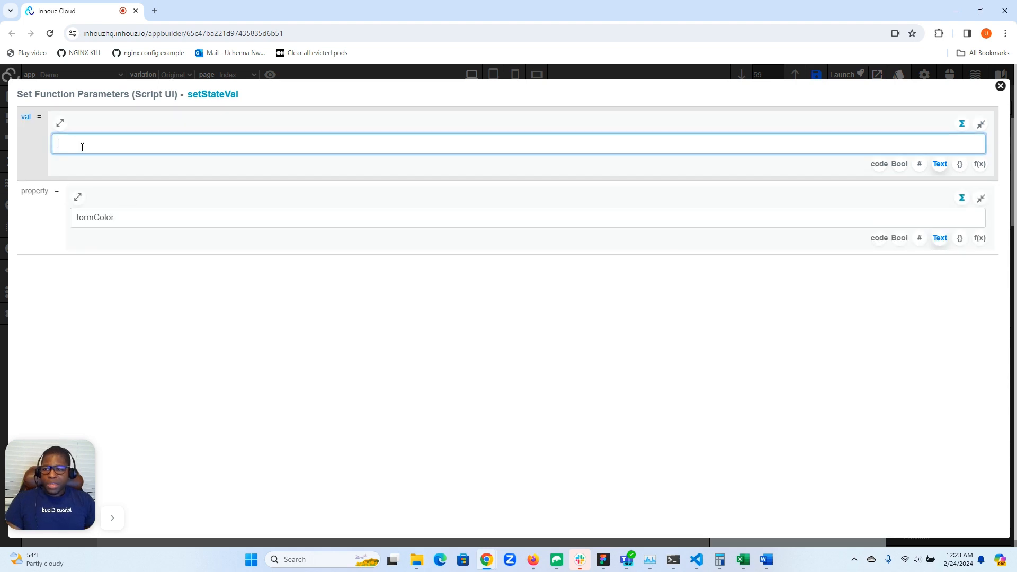
{"action": "type", "text": "gray"}
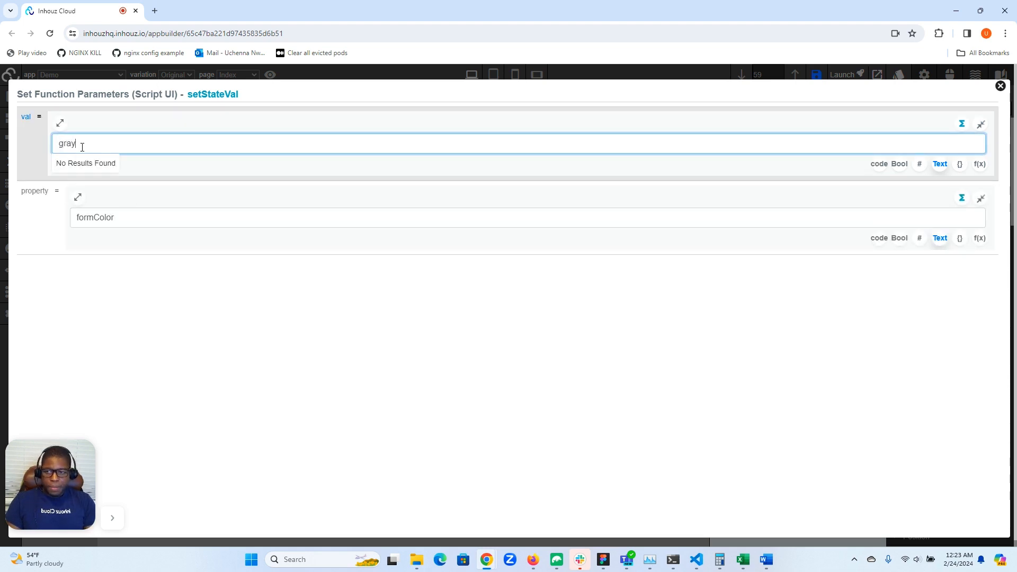
{"action": "left_click", "coordinate": [999, 85]}
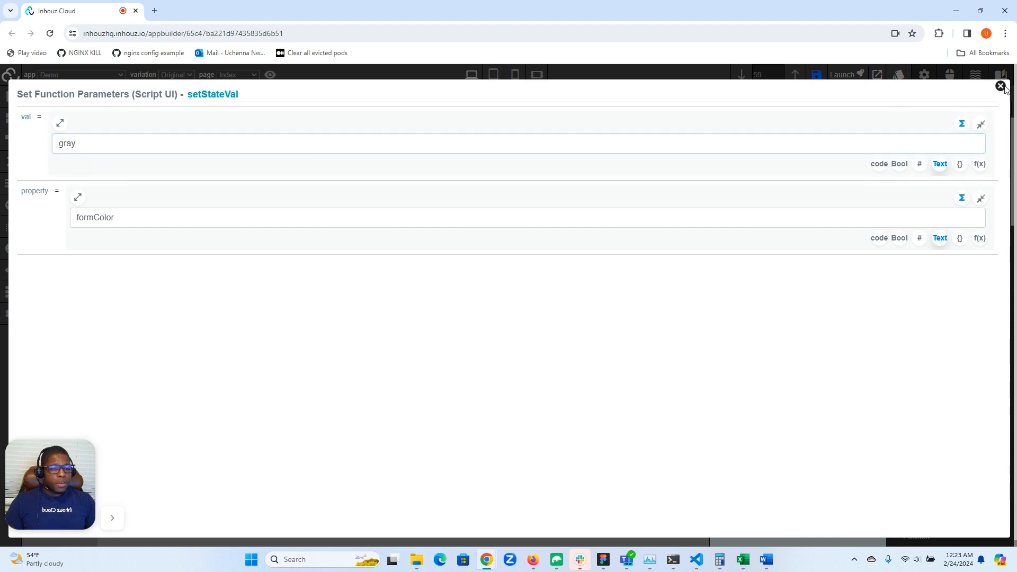
Describe the function as "Change the forms background color on load", add it to On app load, and return to the canvas.
{"action": "left_click", "coordinate": [320, 186]}
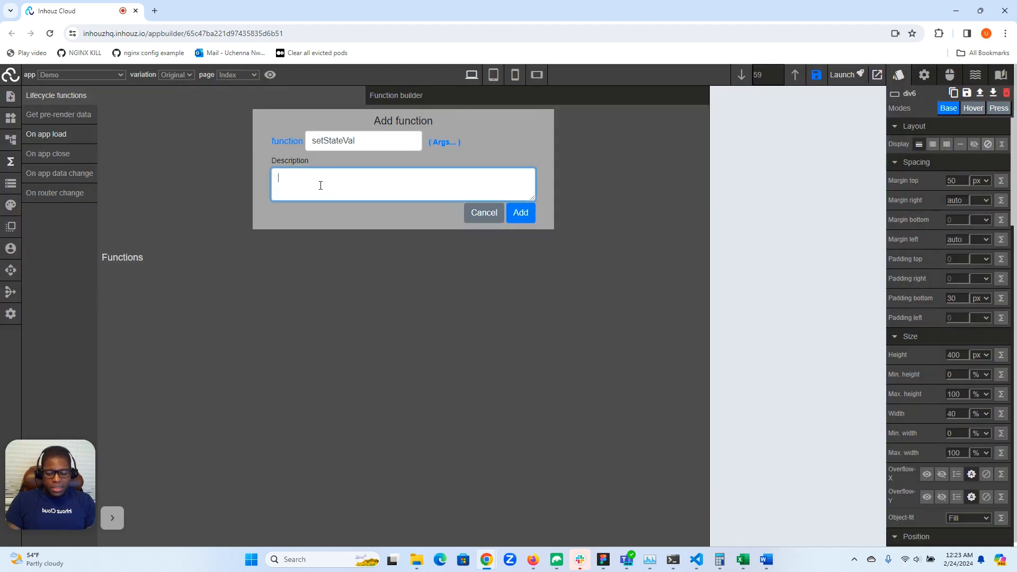
{"action": "type", "text": "Chan"}
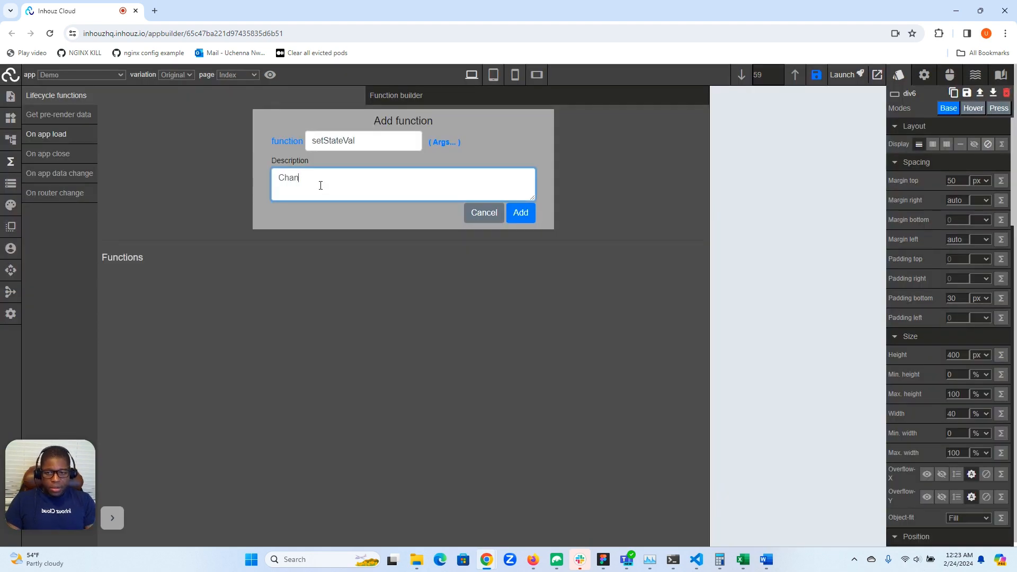
{"action": "type", "text": "ge the form"}
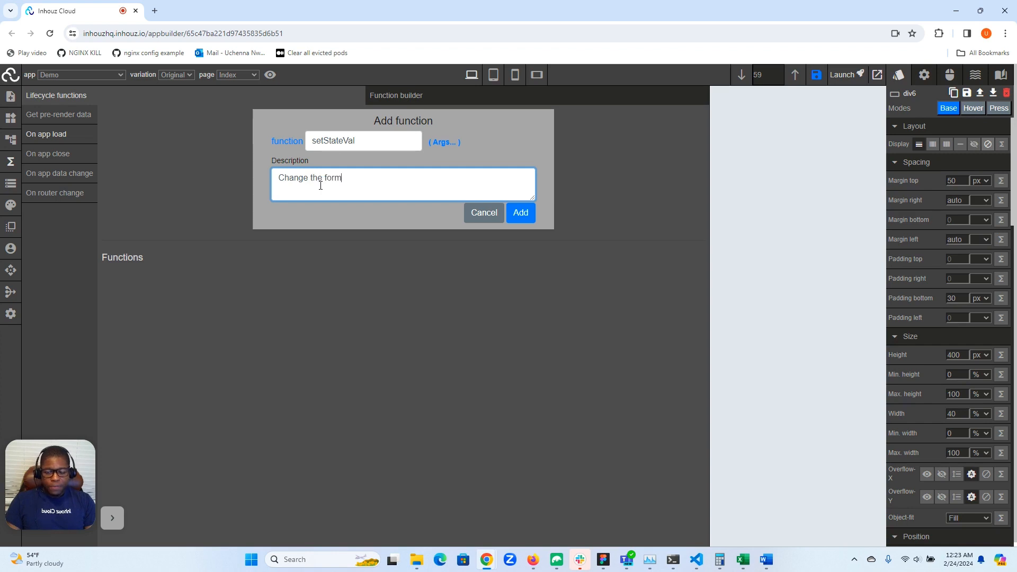
{"action": "type", "text": "s backgr"}
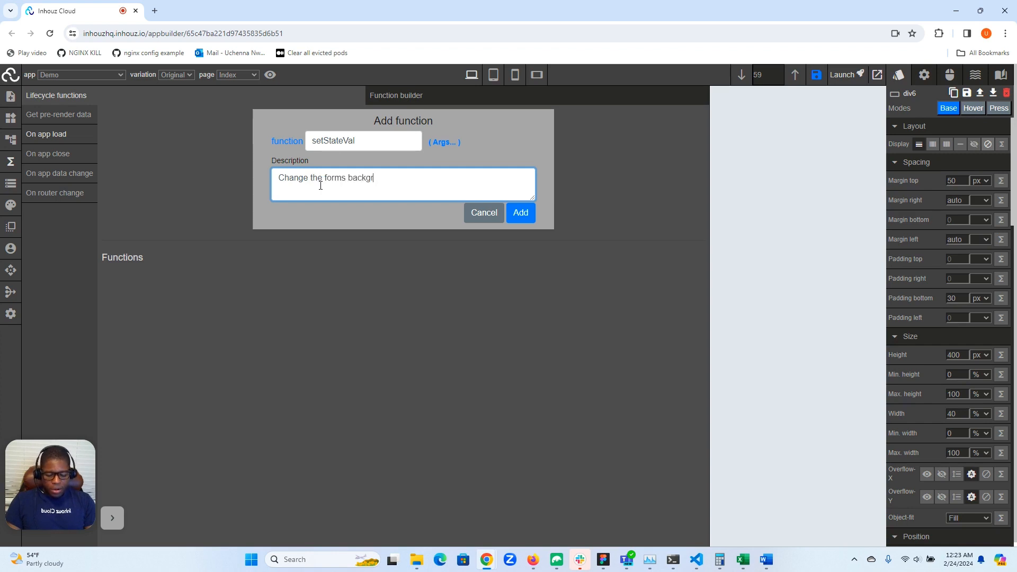
{"action": "type", "text": "ound color"}
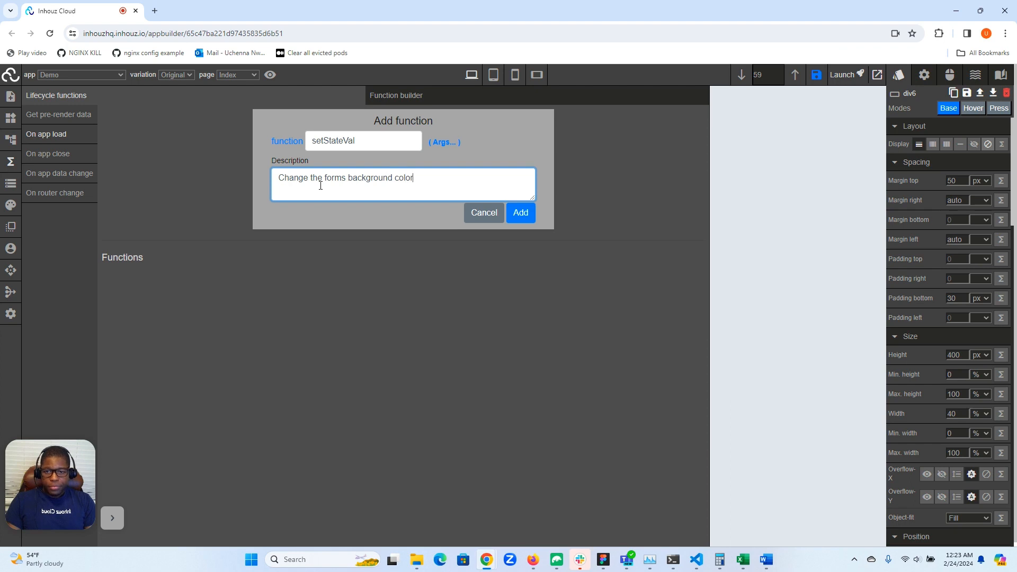
{"action": "type", "text": " on load"}
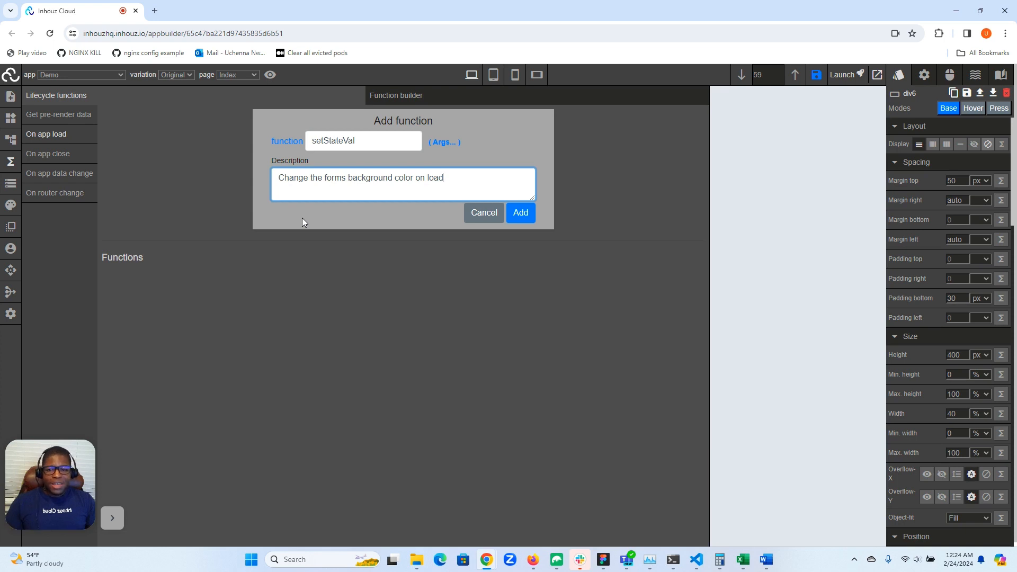
{"action": "left_click", "coordinate": [519, 212]}
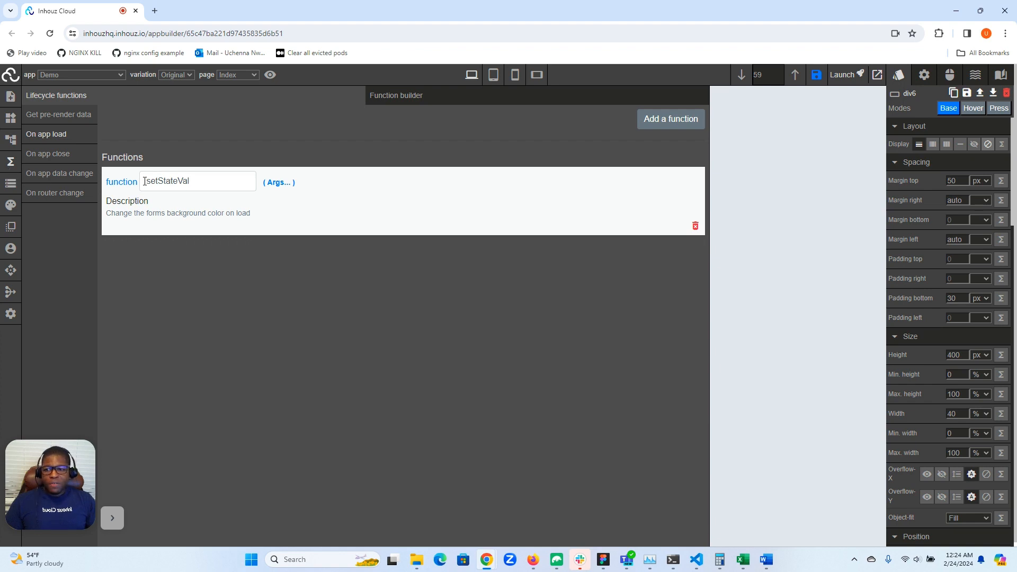
{"action": "left_click", "coordinate": [10, 162]}
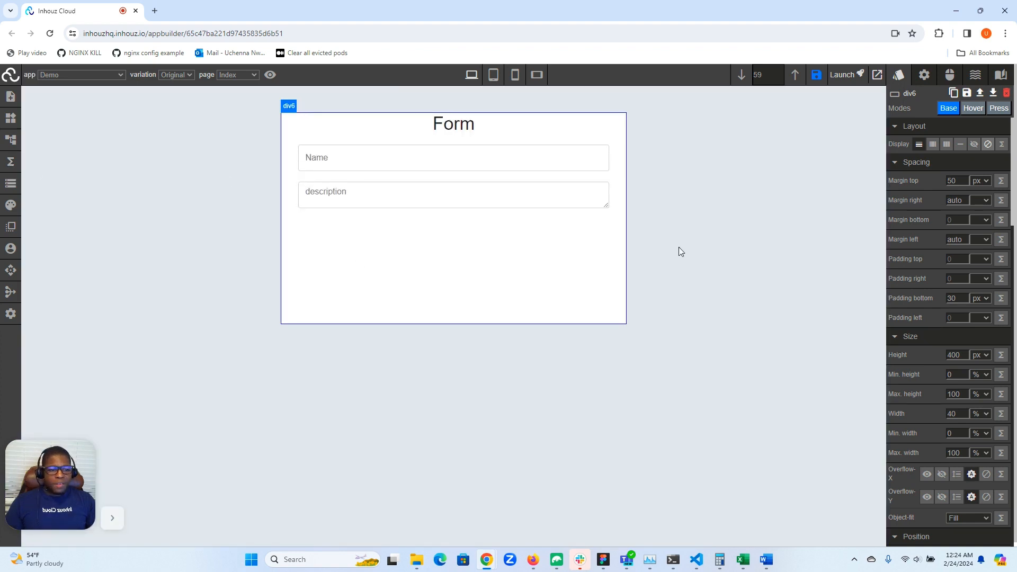
Make the form container's background color dynamic, using the mirrorResponse function.
{"action": "scroll", "coordinate": [918, 197], "scroll_direction": "down", "scroll_amount": 15}
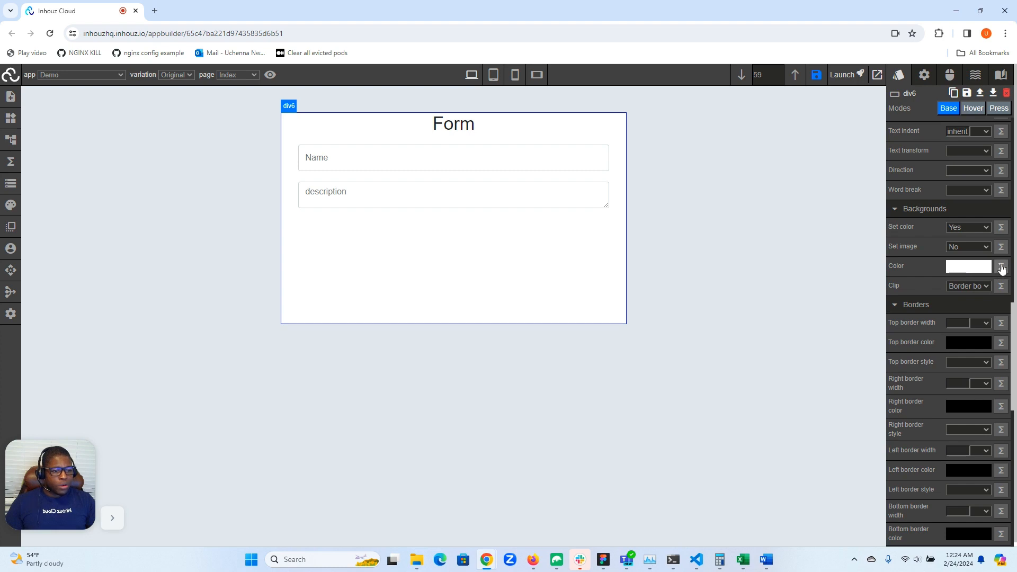
{"action": "left_click", "coordinate": [1001, 268]}
{"action": "left_click", "coordinate": [917, 279]}
{"action": "left_click", "coordinate": [929, 316]}
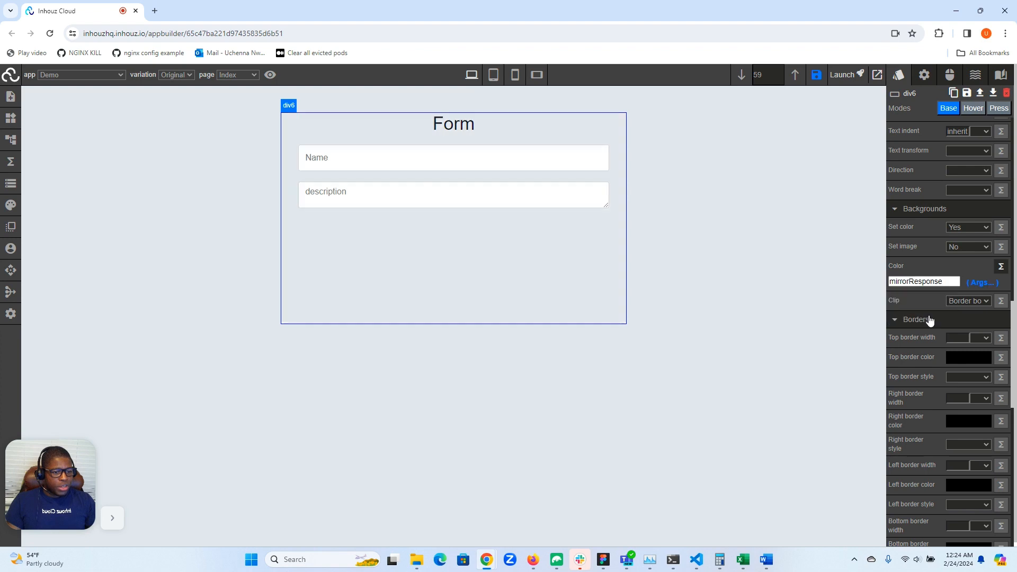
Set the returnedParameter argument of mirrorResponse to the code expression PARAMETER.App_Data.formColor.
{"action": "left_click", "coordinate": [981, 283]}
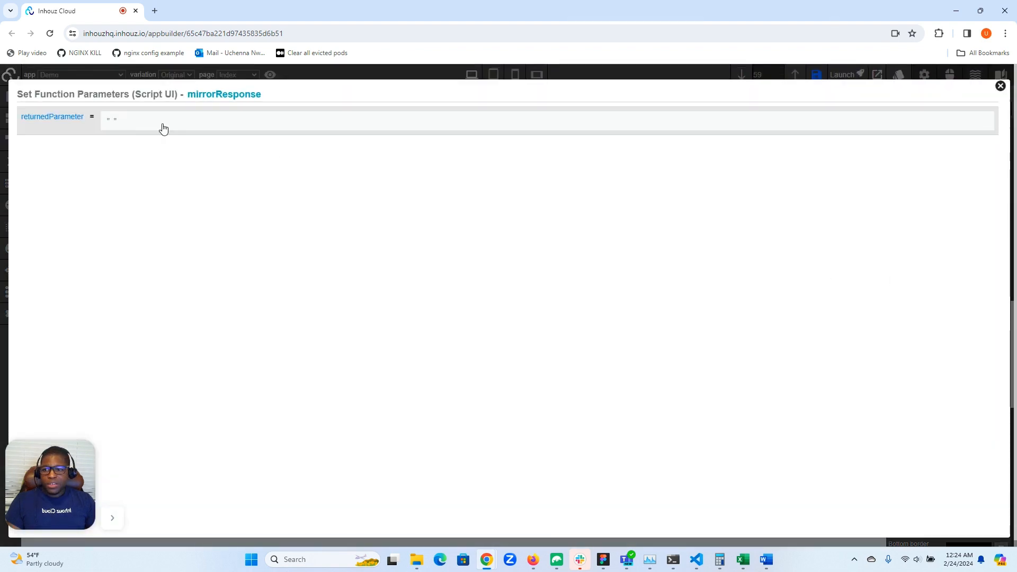
{"action": "left_click", "coordinate": [122, 127]}
{"action": "left_click", "coordinate": [139, 145]}
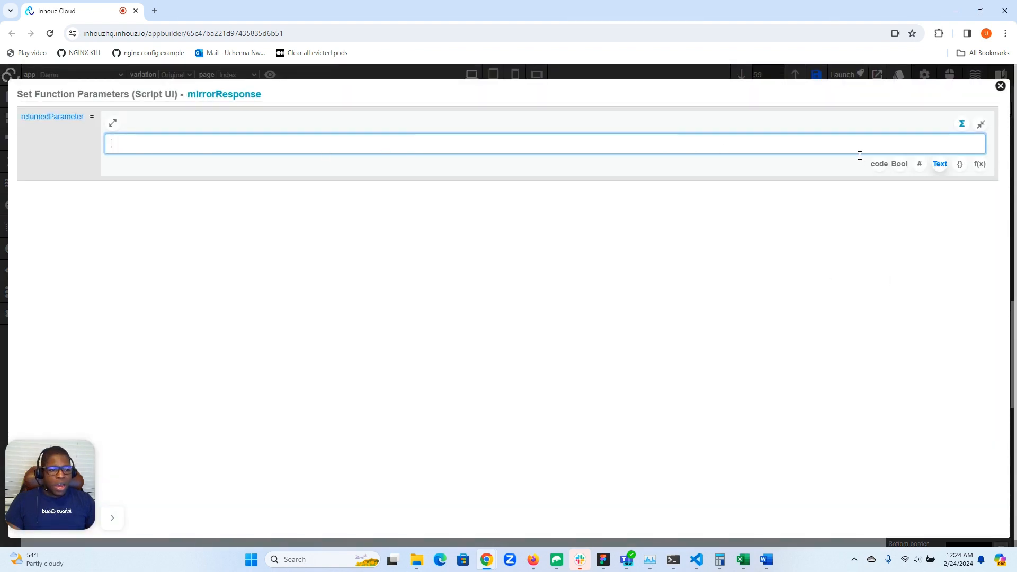
{"action": "left_click", "coordinate": [877, 164]}
{"action": "type", "text": "PARAMETER.App_D"}
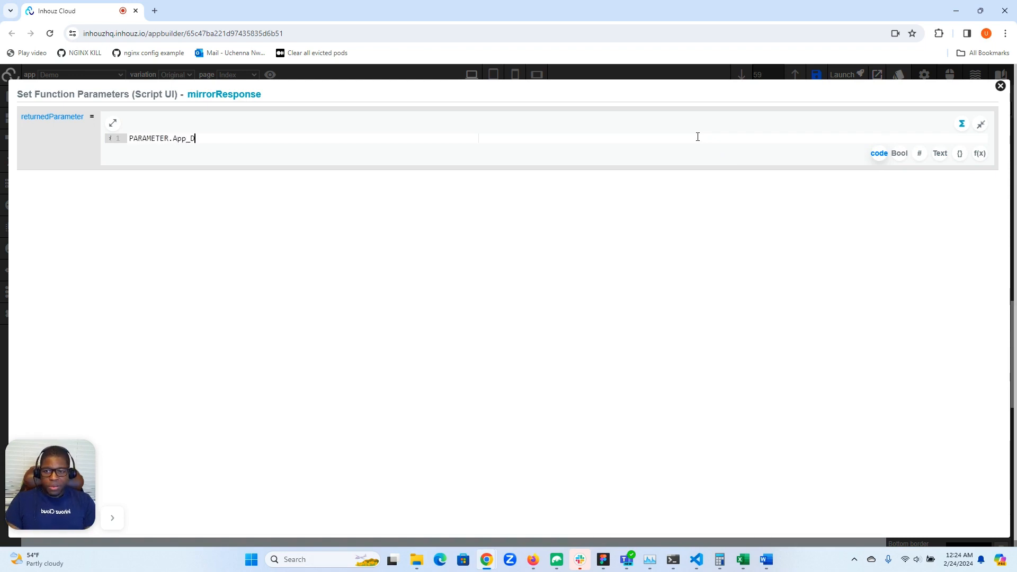
{"action": "type", "text": "ata.formColor"}
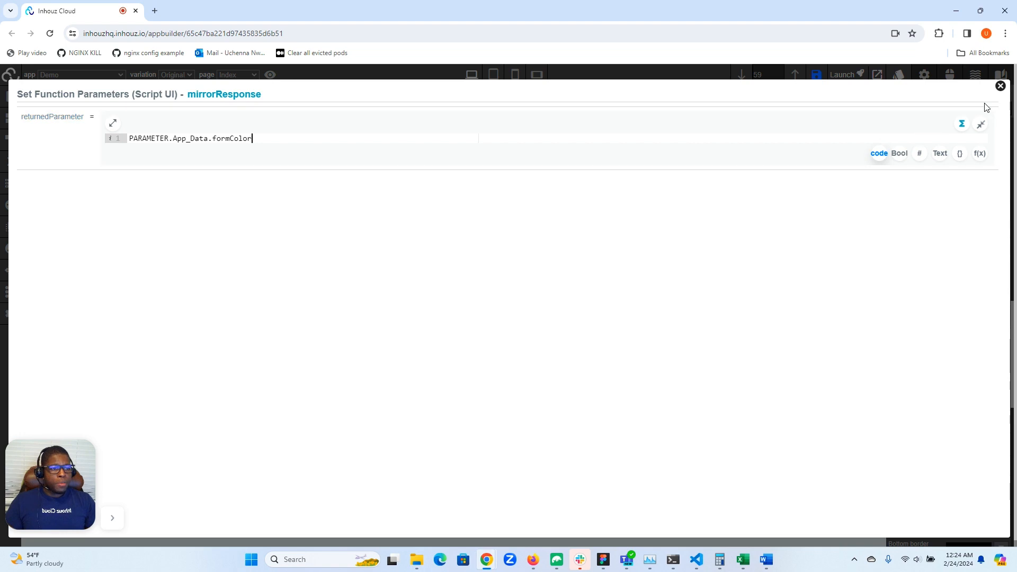
Compare the formColor property in the live app data with the one in the initial app data.
{"action": "left_click", "coordinate": [1000, 86]}
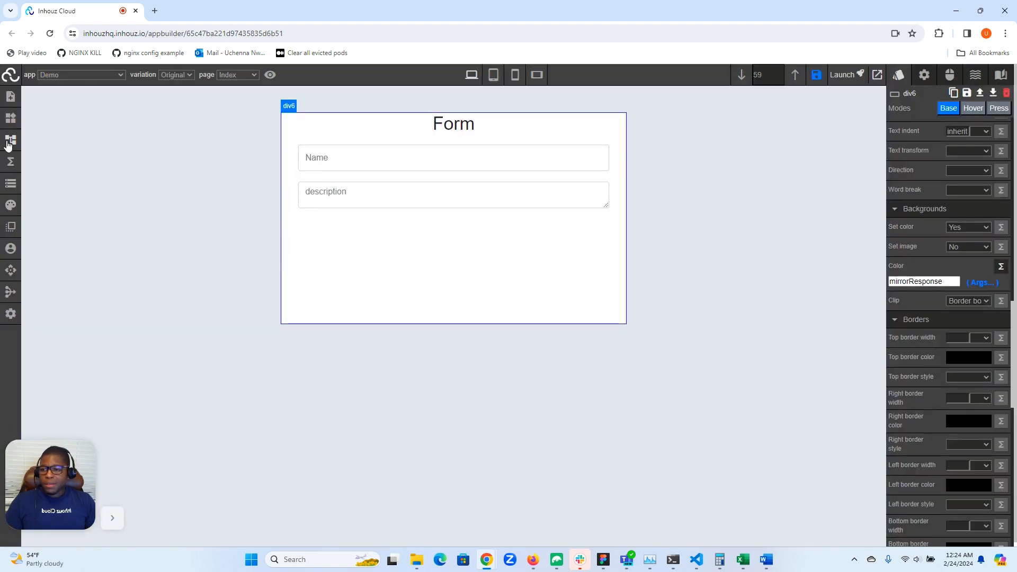
{"action": "left_click", "coordinate": [11, 183]}
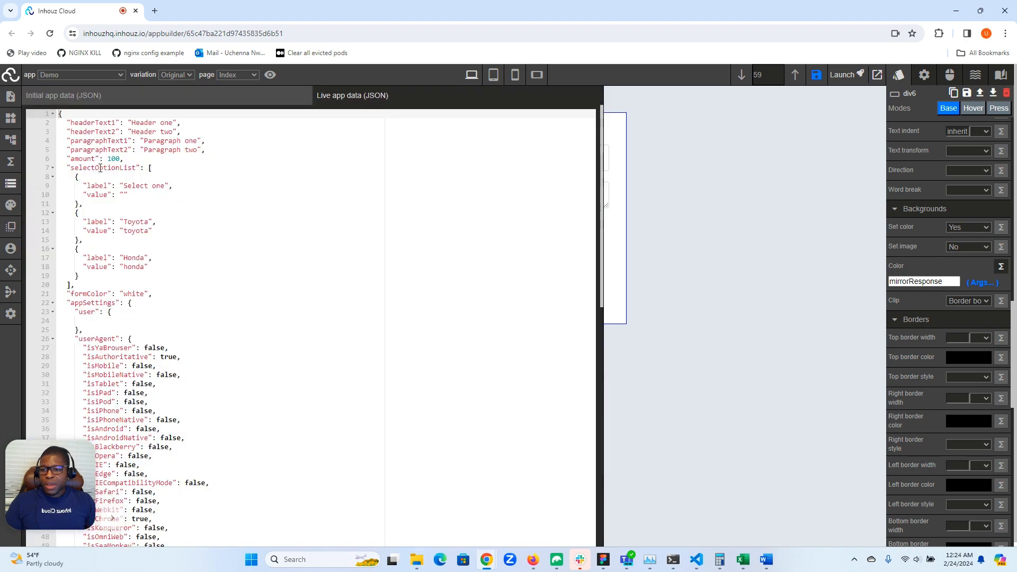
{"action": "scroll", "coordinate": [101, 167], "scroll_direction": "down", "scroll_amount": 10}
{"action": "left_click_drag", "start_coordinate": [64, 466], "coordinate": [24, 510]}
{"action": "scroll", "coordinate": [142, 327], "scroll_direction": "up", "scroll_amount": 8}
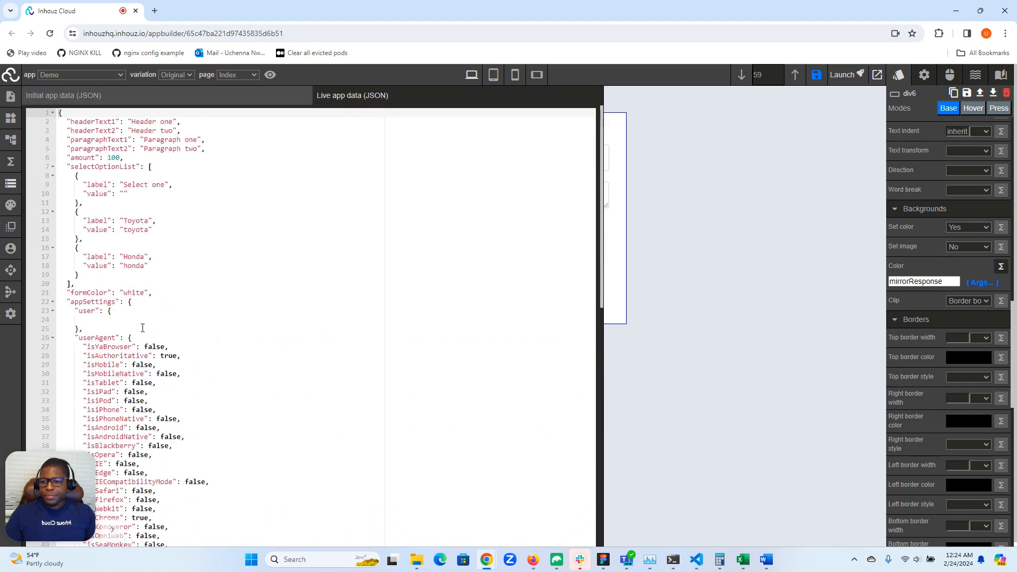
{"action": "left_click", "coordinate": [109, 97]}
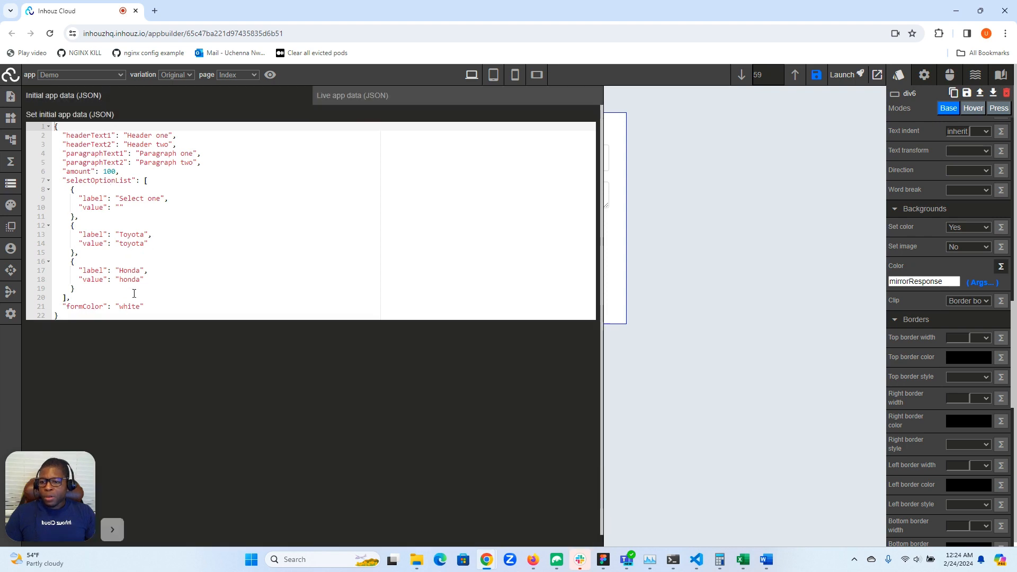
{"action": "double_click", "coordinate": [82, 307]}
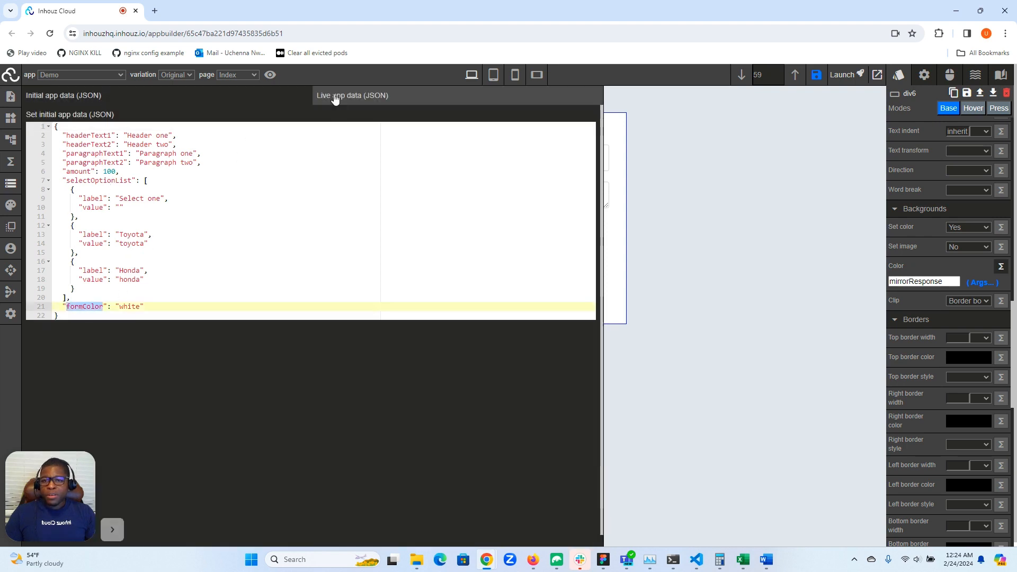
{"action": "left_click", "coordinate": [337, 95]}
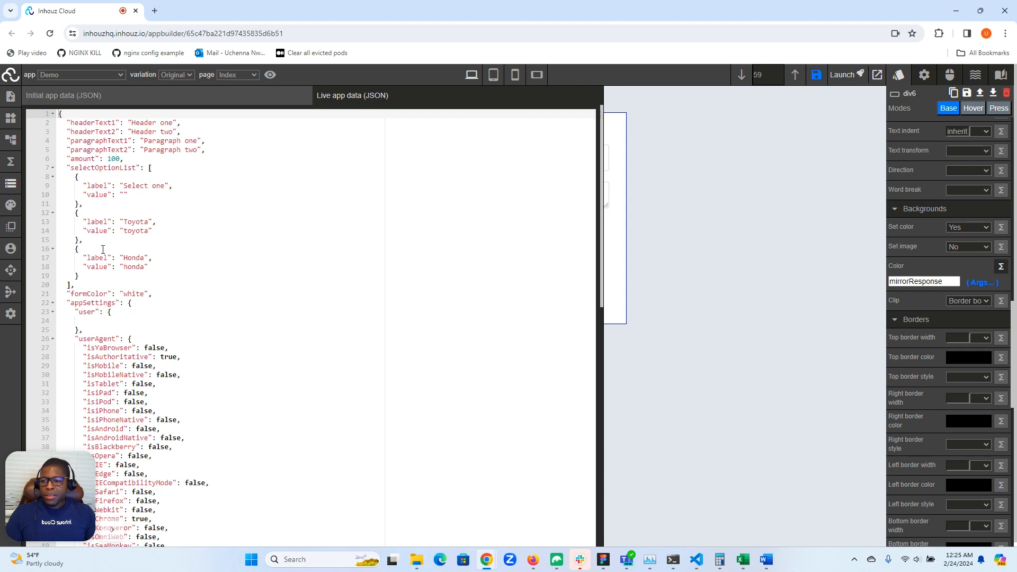
{"action": "left_click", "coordinate": [11, 183]}
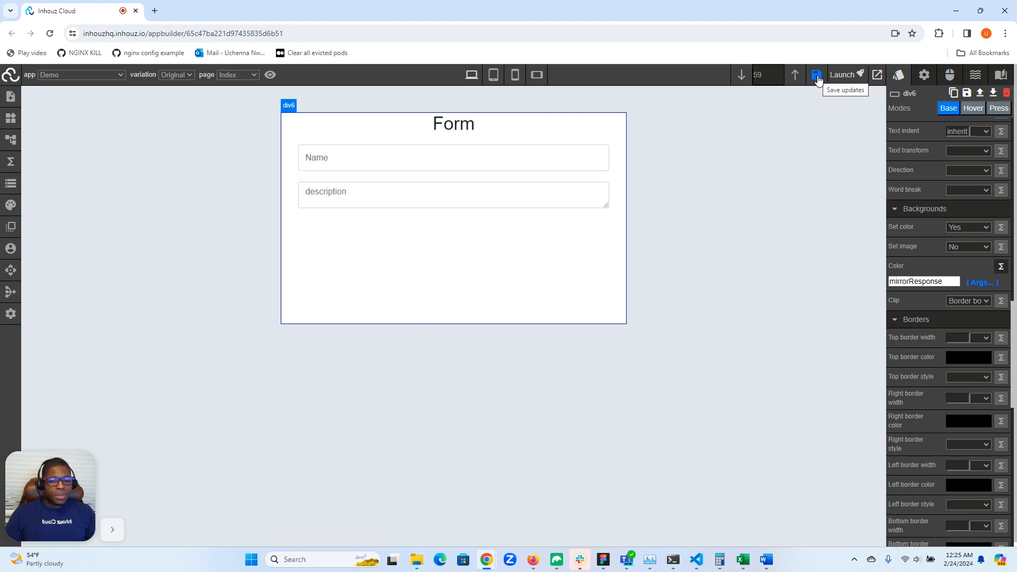
Check the setStateVal arguments under On app load, save the updates, and reload the app builder page.
{"action": "left_click", "coordinate": [11, 161]}
{"action": "left_click", "coordinate": [280, 182]}
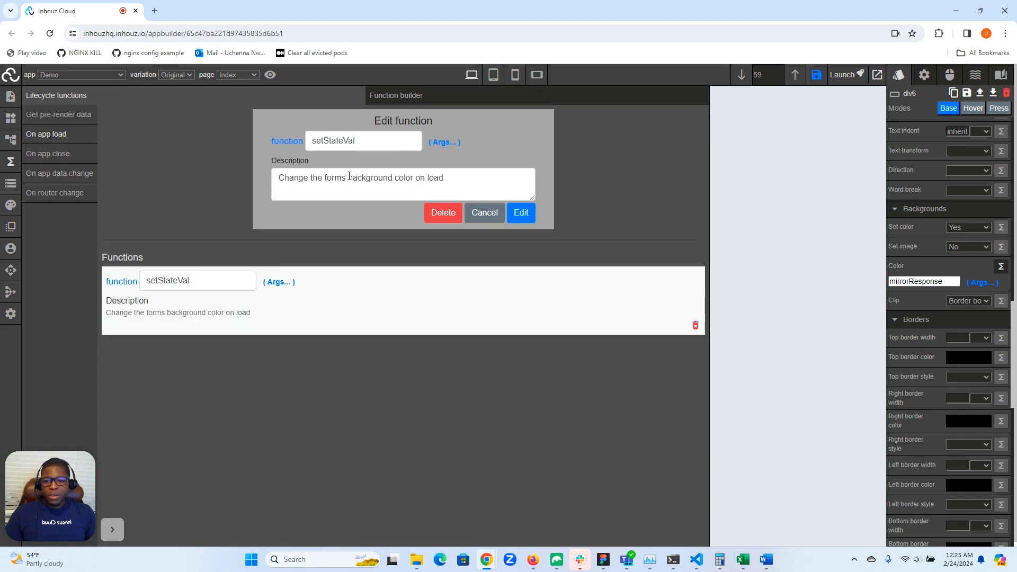
{"action": "left_click", "coordinate": [444, 144]}
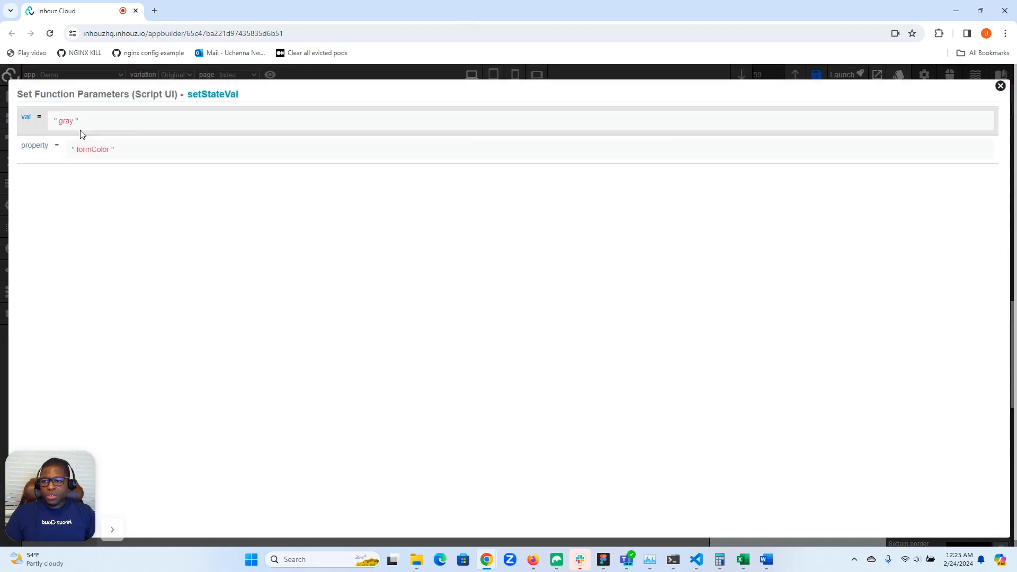
{"action": "left_click", "coordinate": [999, 86]}
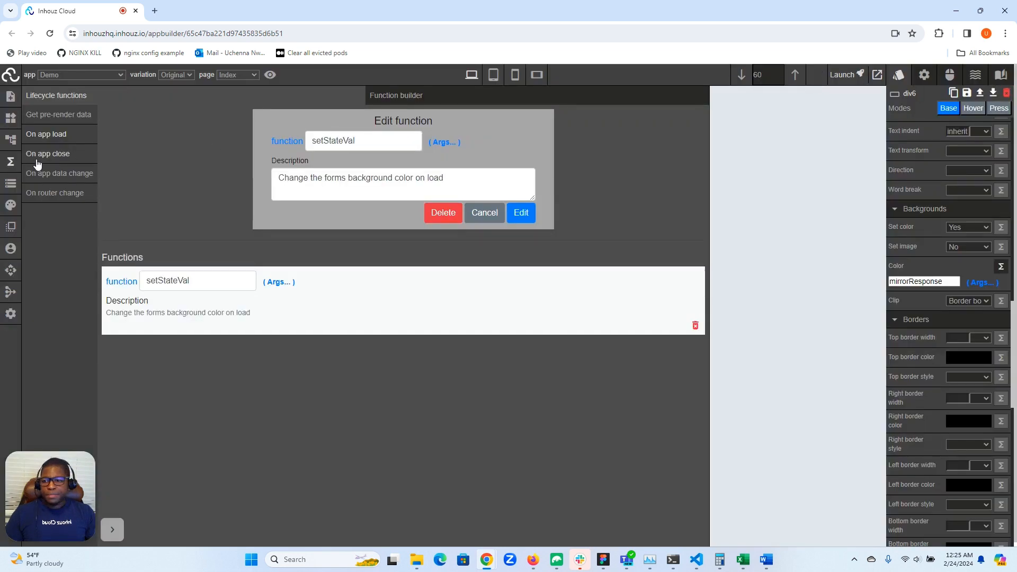
{"action": "left_click", "coordinate": [10, 163]}
{"action": "left_click", "coordinate": [48, 33]}
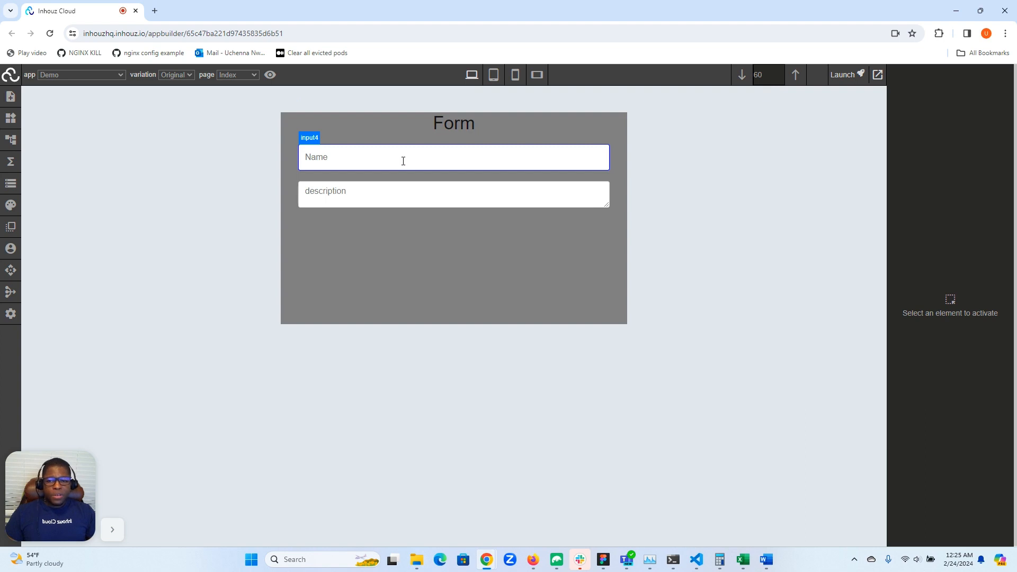
Add a text block below the form's description field with auto left and right margins and a 30 px top margin.
{"action": "left_click", "coordinate": [11, 117]}
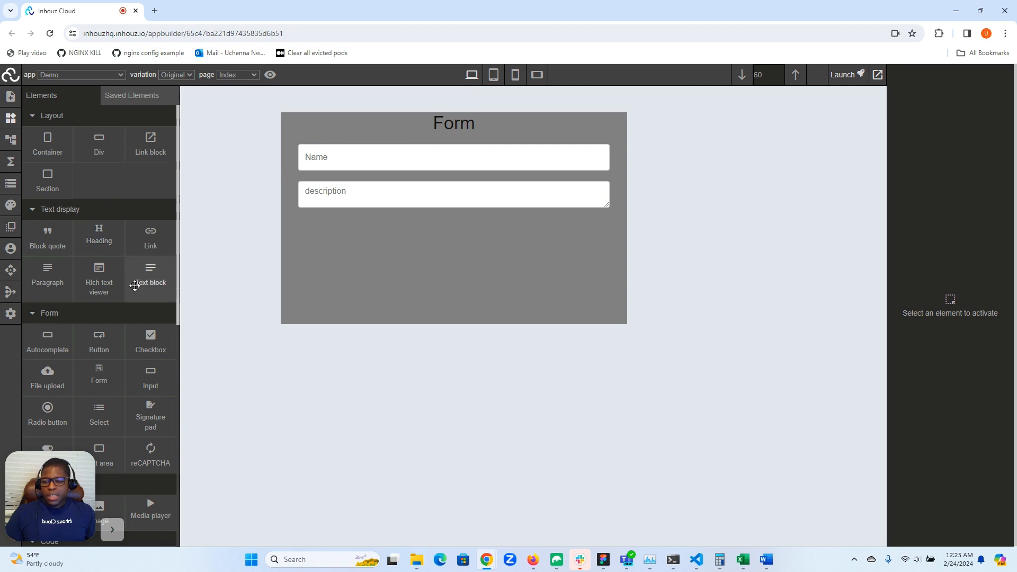
{"action": "left_click_drag", "start_coordinate": [140, 283], "coordinate": [363, 216]}
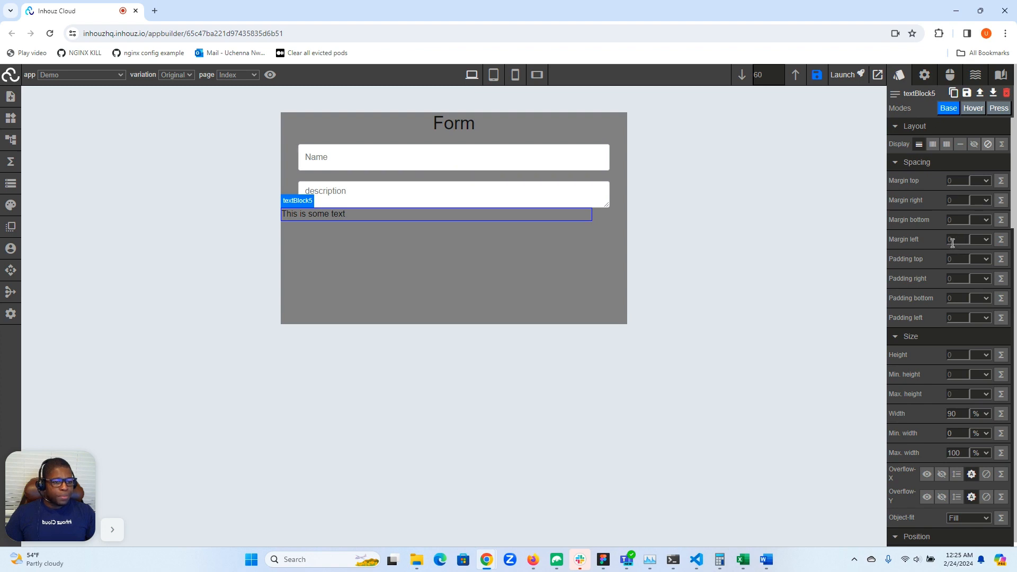
{"action": "left_click", "coordinate": [954, 202]}
{"action": "type", "text": "auto"}
{"action": "left_click", "coordinate": [963, 241]}
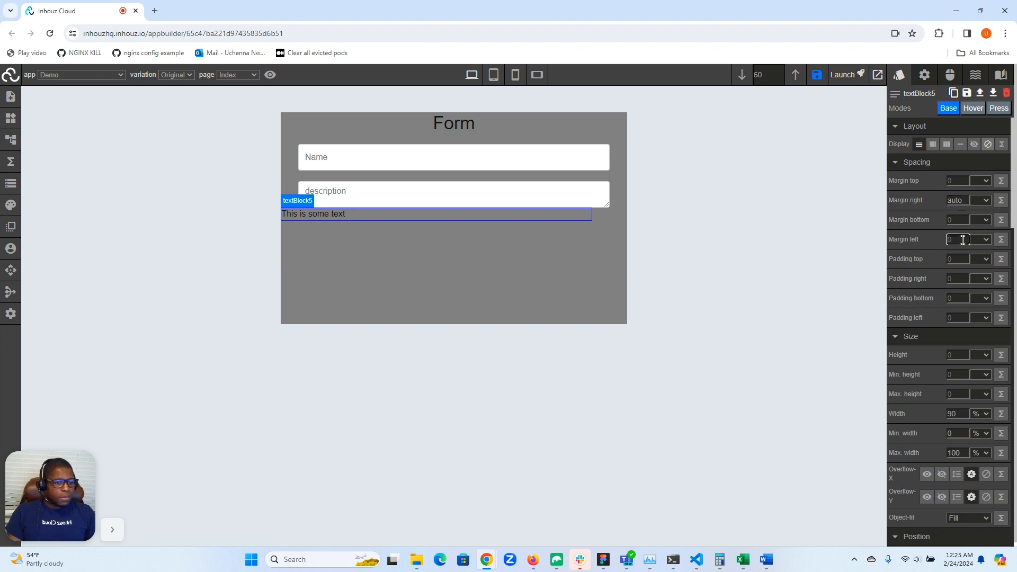
{"action": "type", "text": "auto"}
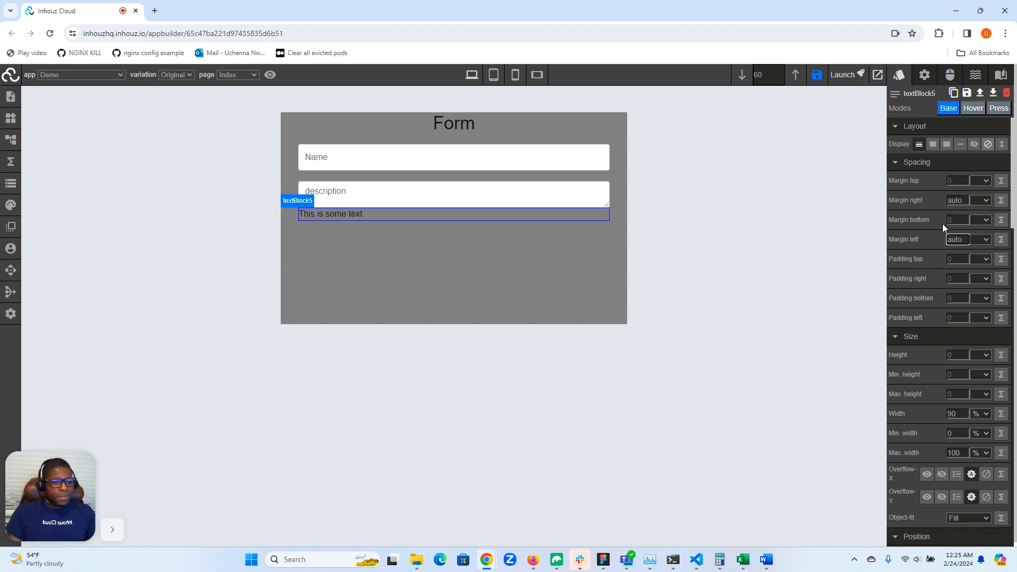
{"action": "left_click", "coordinate": [955, 181]}
{"action": "type", "text": "30"}
{"action": "left_click", "coordinate": [984, 181]}
{"action": "left_click", "coordinate": [976, 201]}
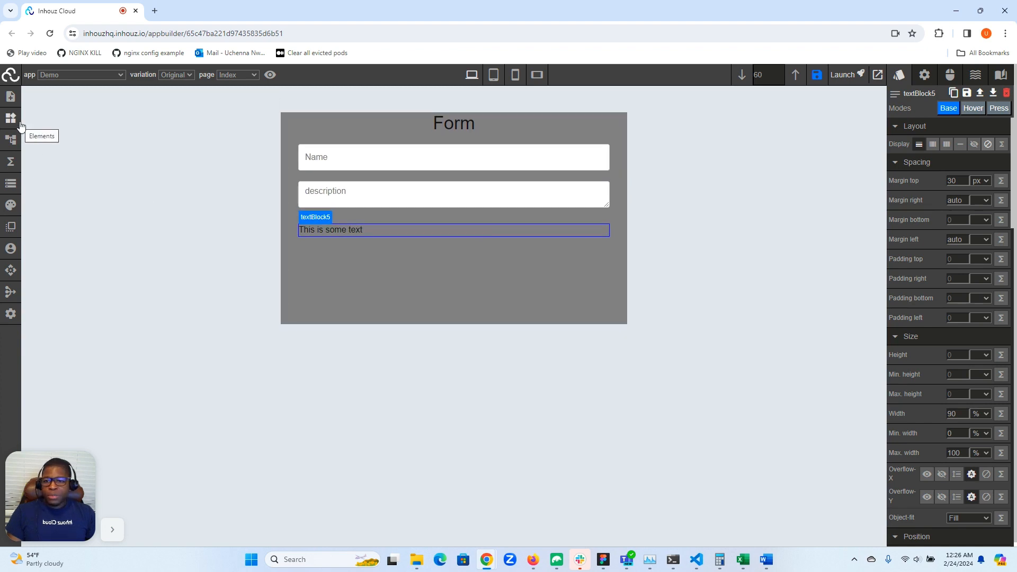
Add a calculatedAmount property with the value 0 after amount in the initial app data JSON.
{"action": "left_click", "coordinate": [11, 189]}
{"action": "left_click", "coordinate": [121, 100]}
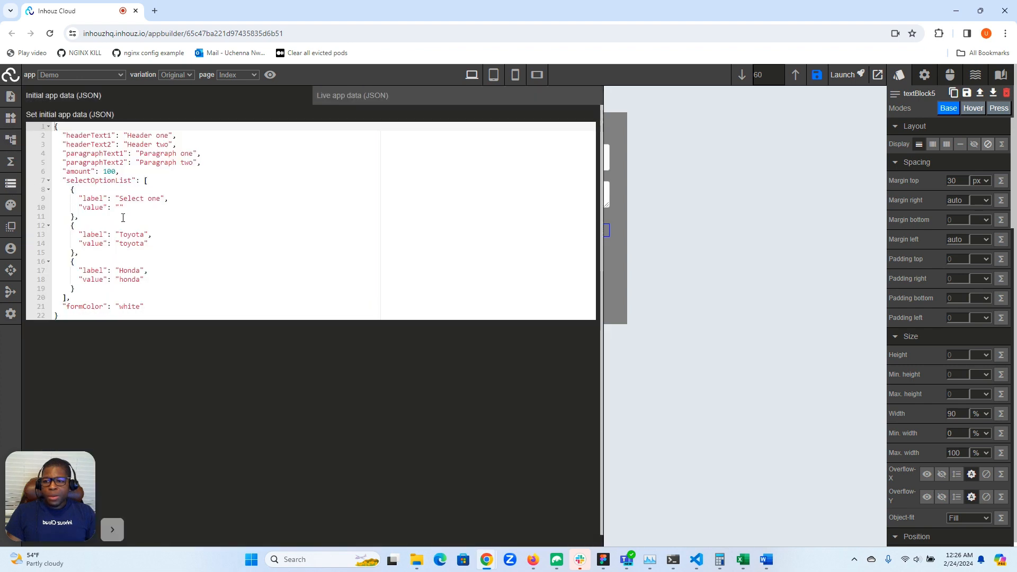
{"action": "left_click", "coordinate": [154, 307]}
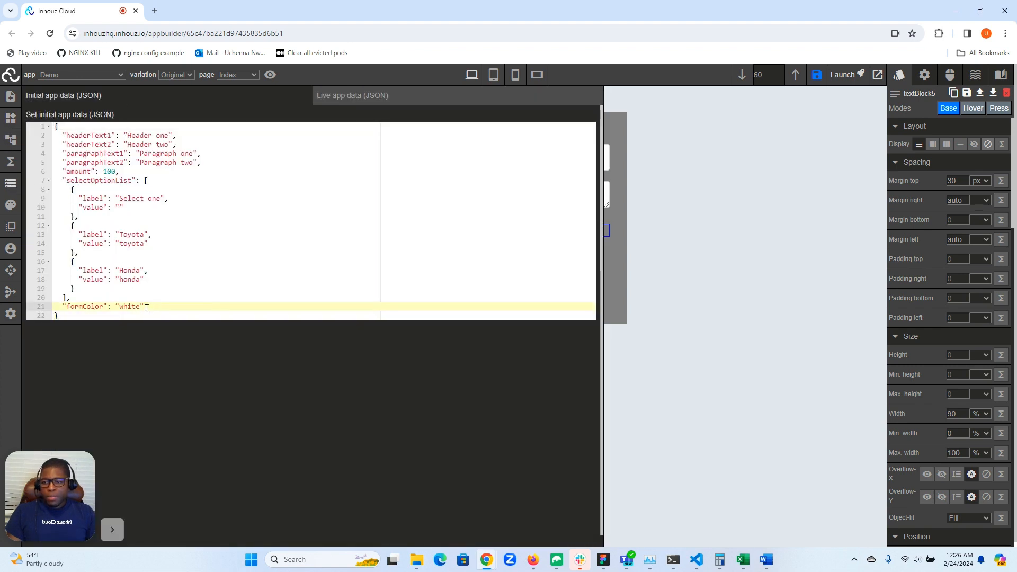
{"action": "left_click", "coordinate": [132, 172]}
{"action": "key", "text": "Return"}
{"action": "type", "text": "\"c"}
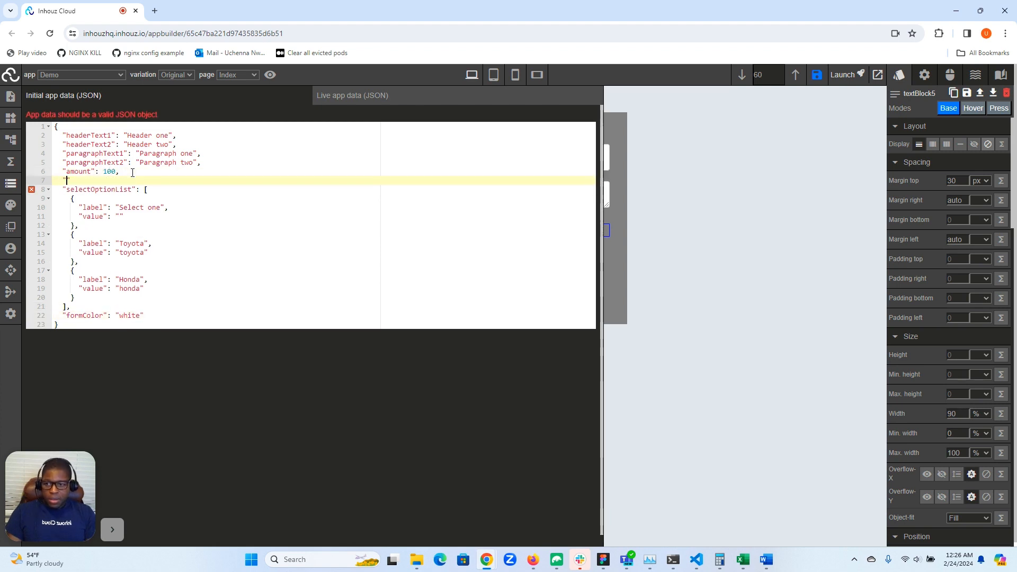
{"action": "type", "text": "alculate"}
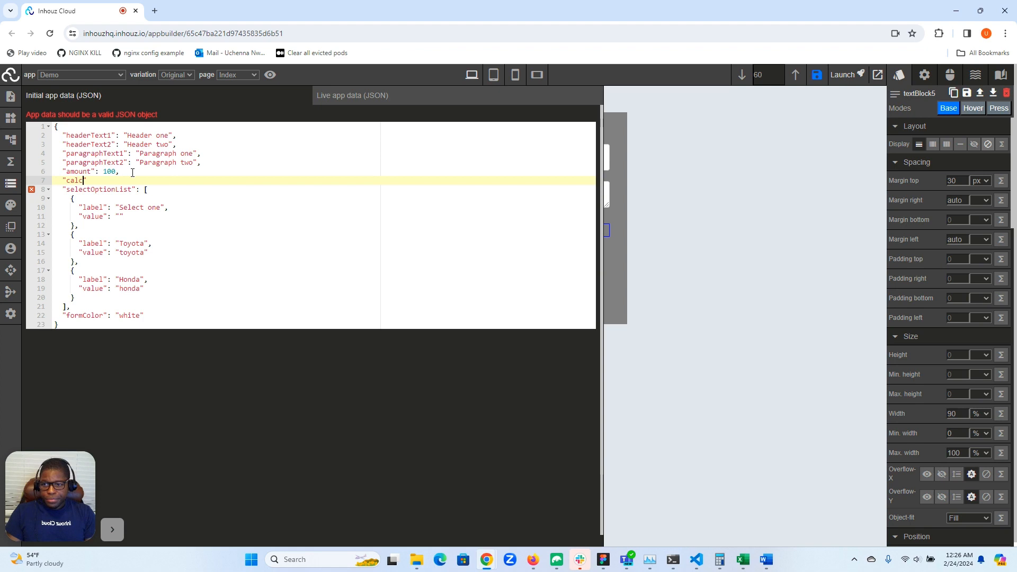
{"action": "type", "text": "dAmount"}
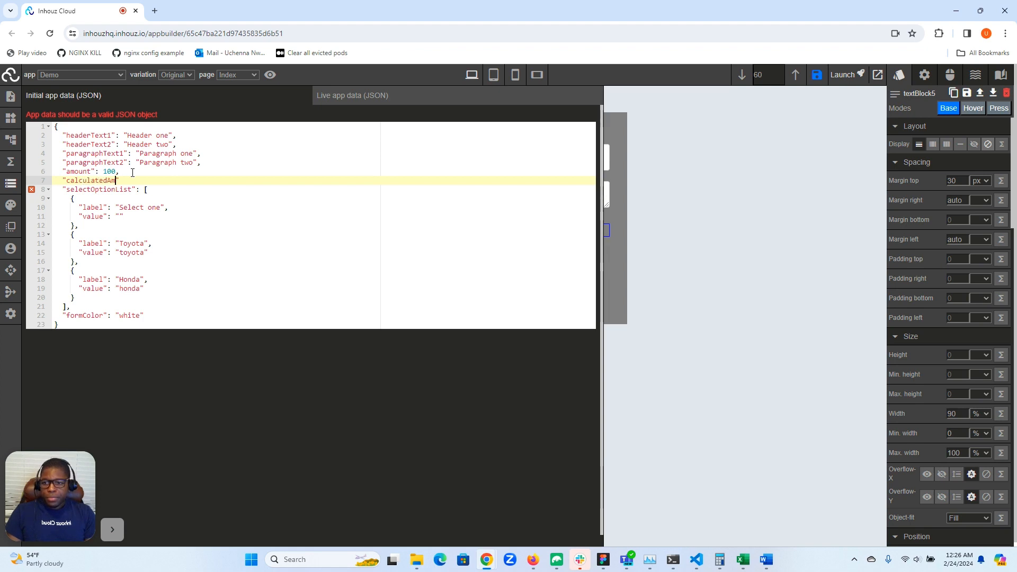
{"action": "type", "text": "\" : 0,"}
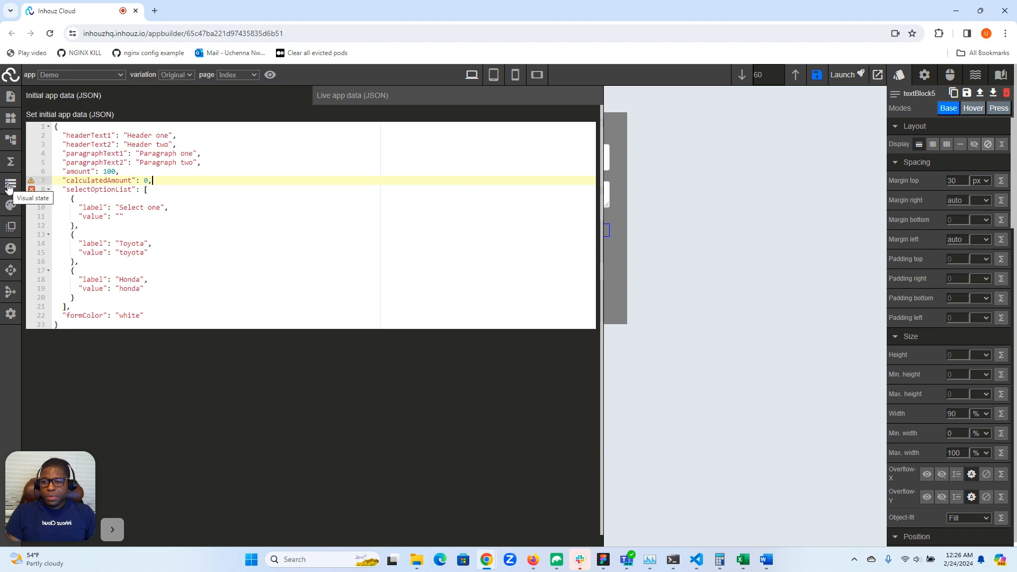
Copy the calculatedAmount line into the live app data JSON after amount, and return to the canvas.
{"action": "left_click_drag", "start_coordinate": [152, 181], "coordinate": [61, 180]}
{"action": "key", "text": "ctrl+c"}
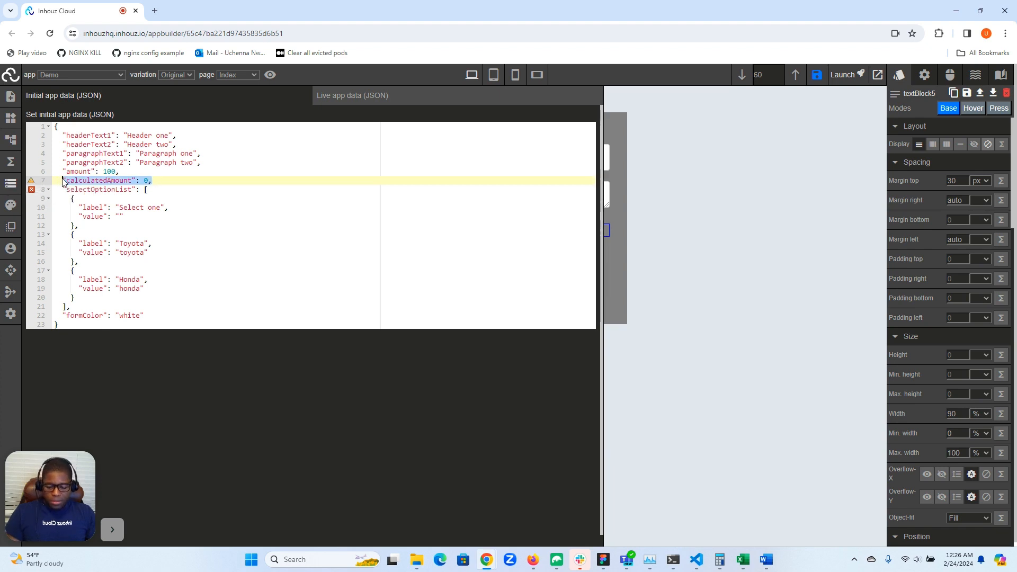
{"action": "left_click", "coordinate": [365, 95]}
{"action": "left_click", "coordinate": [162, 155]}
{"action": "key", "text": "Return"}
{"action": "key", "text": "ctrl+v"}
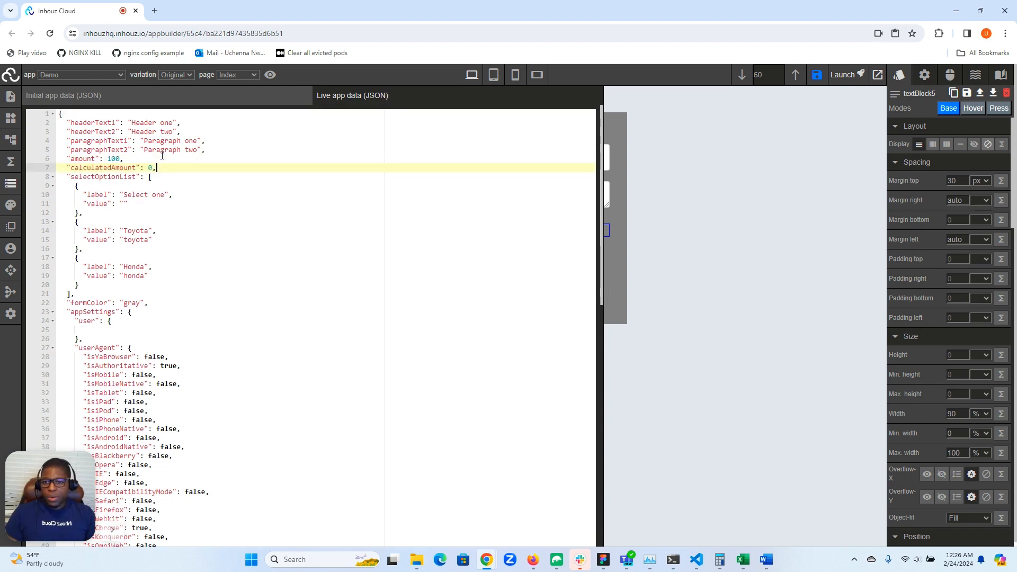
{"action": "left_click", "coordinate": [9, 185]}
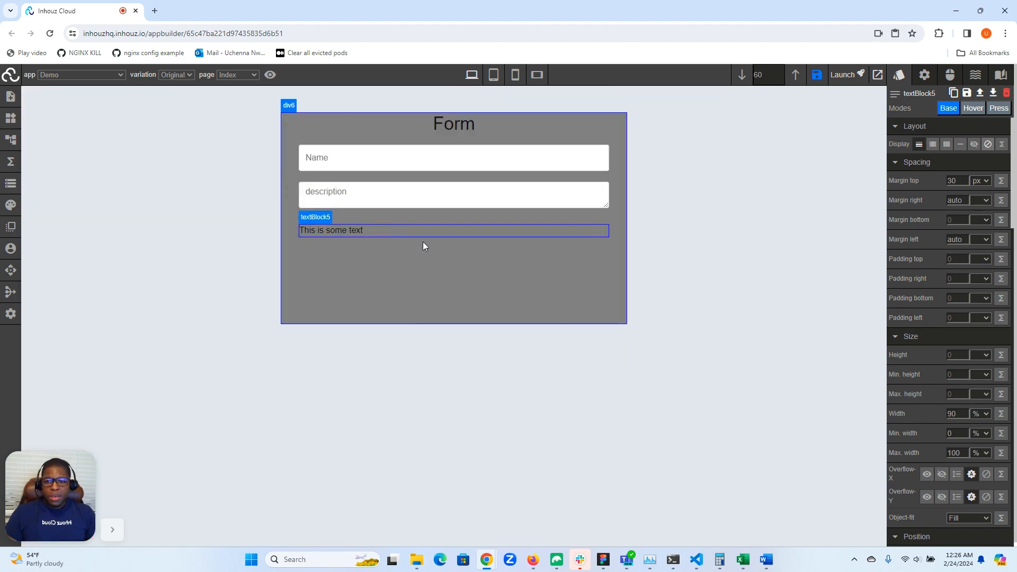
Set the text block's useDynamicText attribute to true.
{"action": "left_click", "coordinate": [924, 75]}
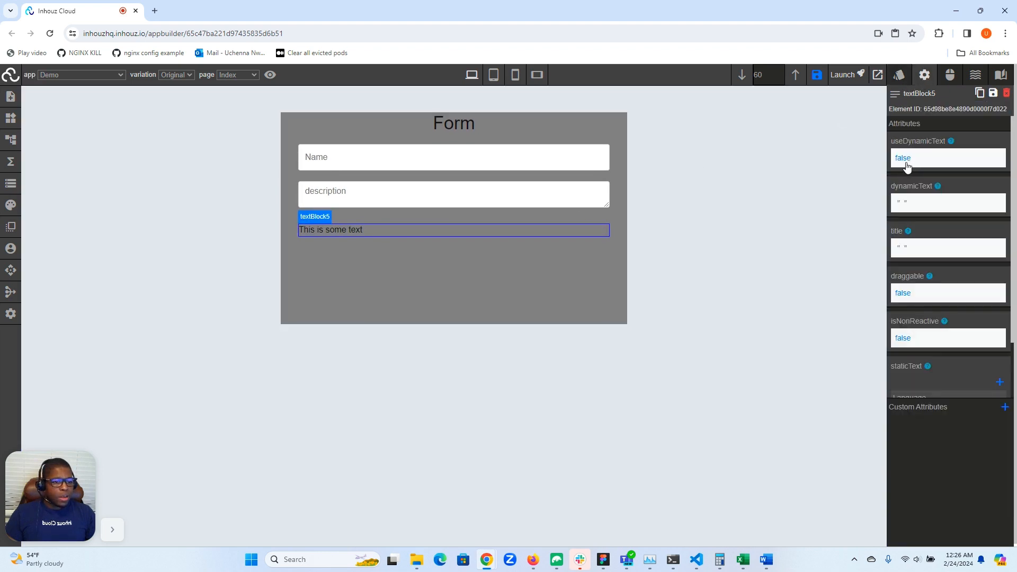
{"action": "left_click", "coordinate": [913, 183]}
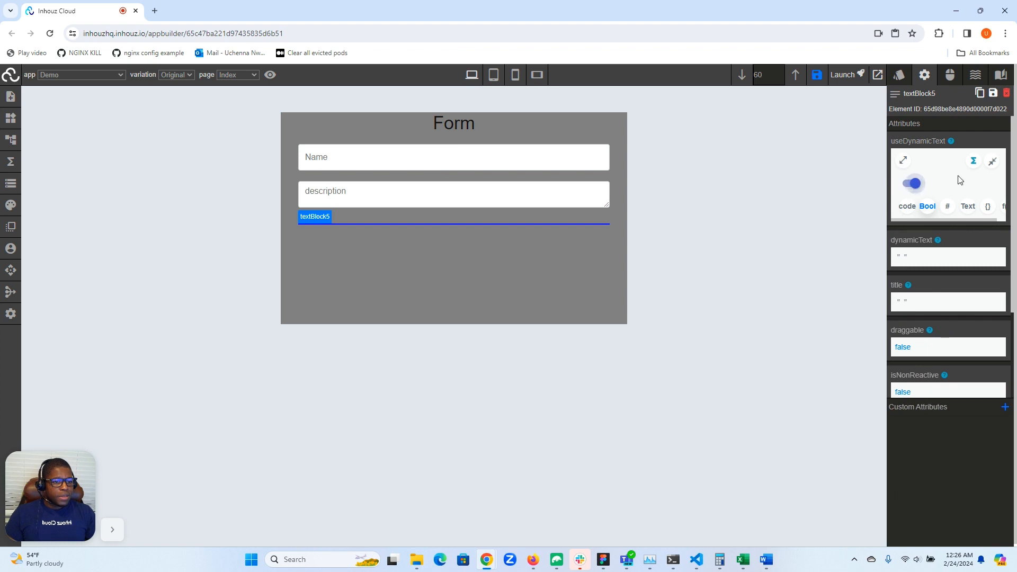
{"action": "left_click", "coordinate": [992, 161]}
Set the text block's dynamicText attribute to the code expression PARAMETER.App_Data.calculatedAmount.
{"action": "left_click", "coordinate": [902, 206]}
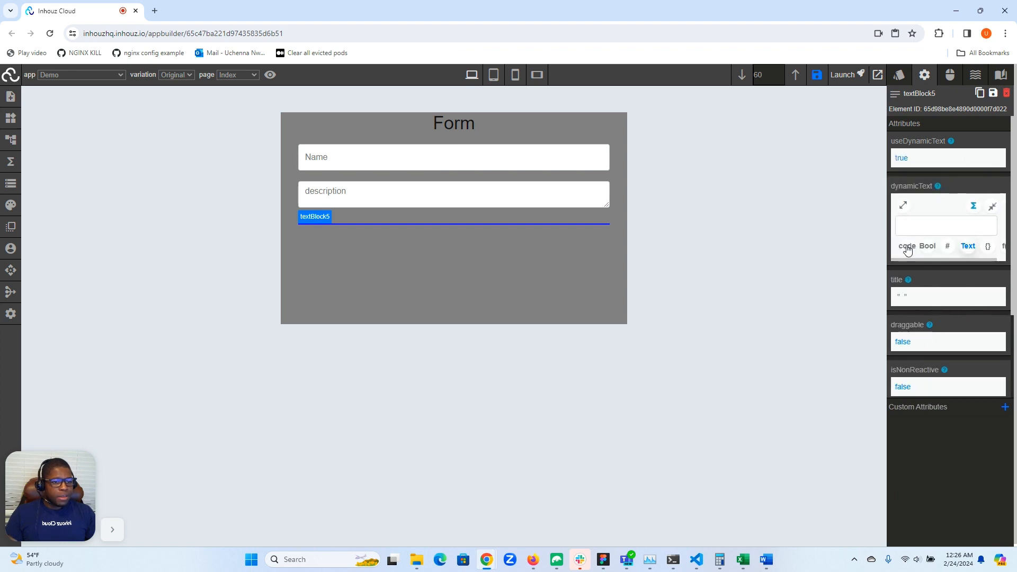
{"action": "key", "text": "BackSpace"}
{"action": "key", "text": "BackSpace"}
{"action": "type", "text": "PARAMETER"}
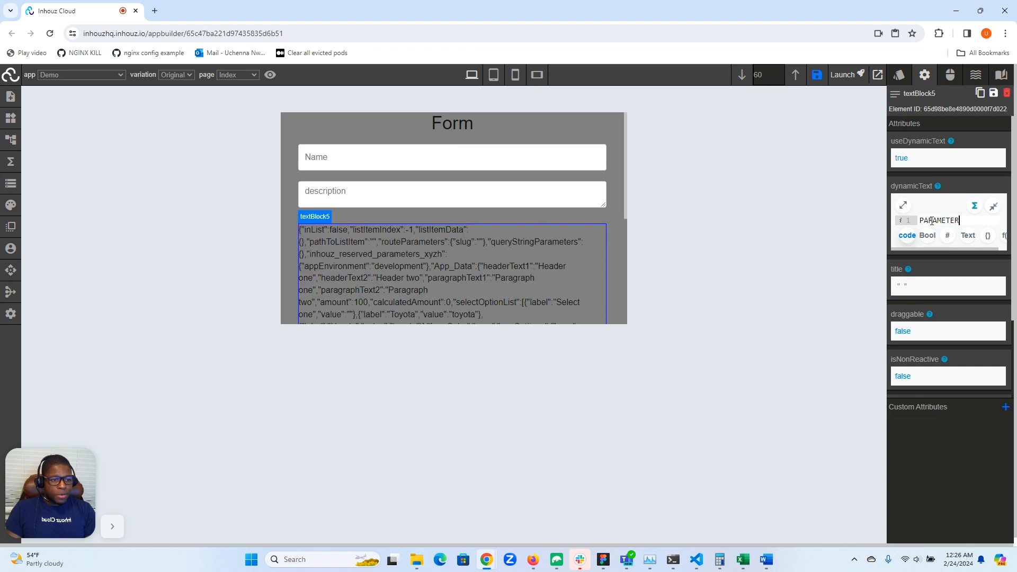
{"action": "type", "text": ".App_Data"}
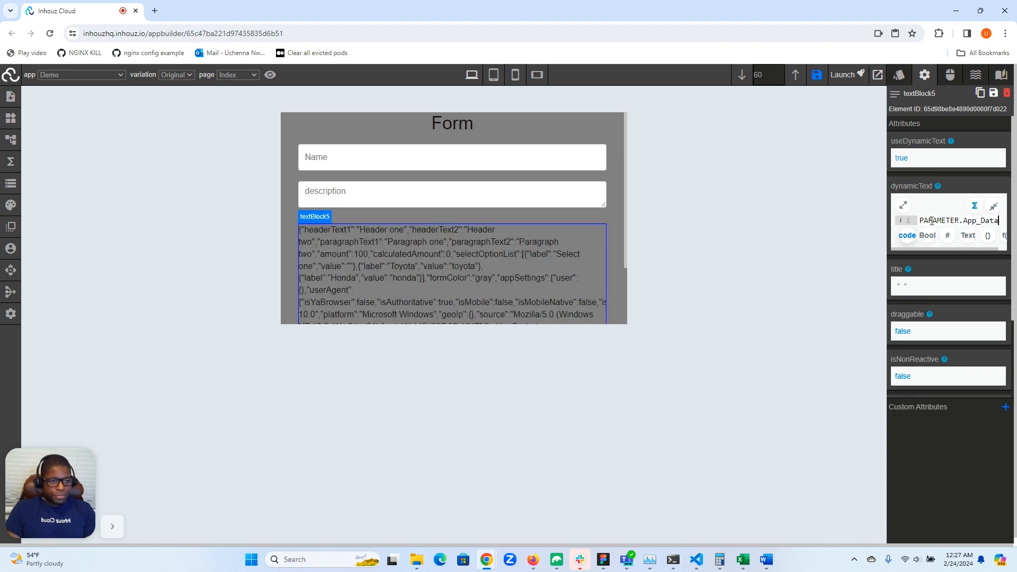
{"action": "type", "text": ".calcula"}
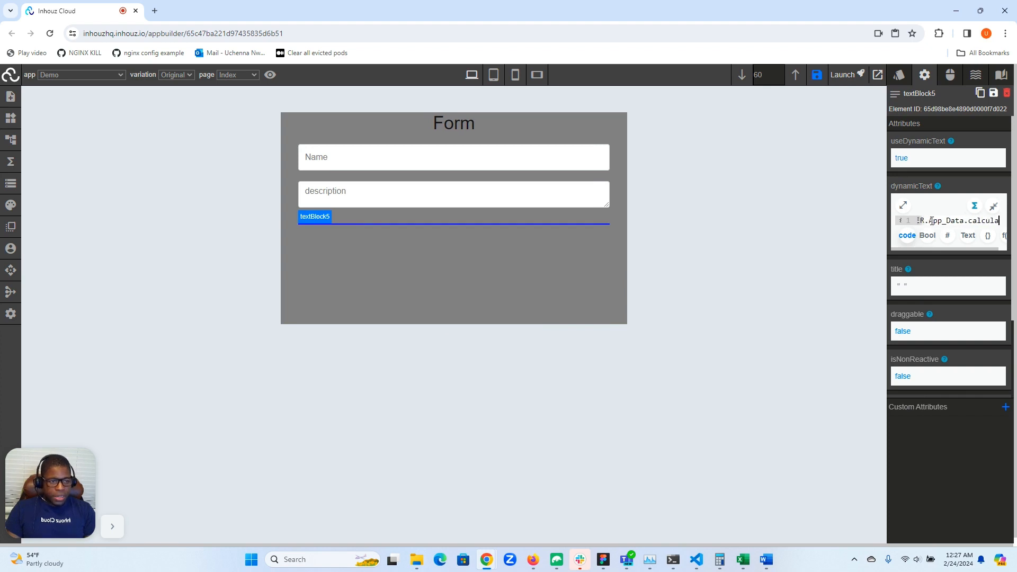
{"action": "type", "text": "tedAmount"}
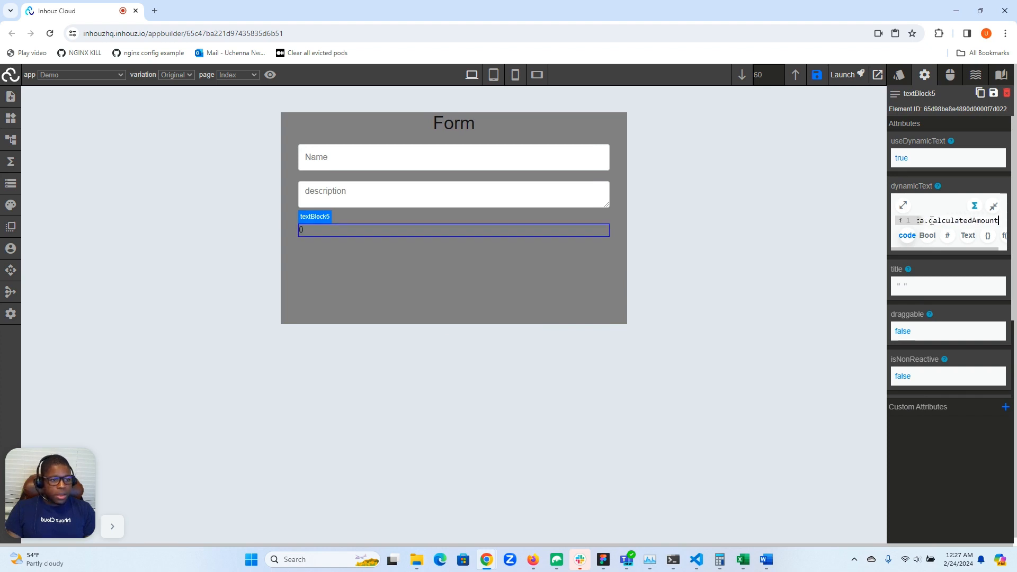
{"action": "left_click", "coordinate": [993, 206]}
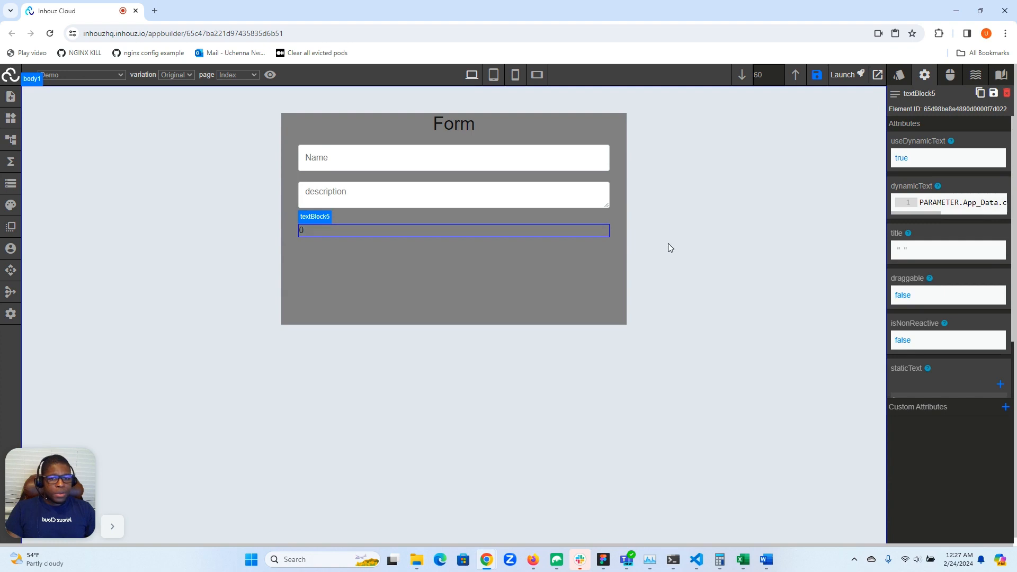
Delete the setStateVal function from the On app load lifecycle functions and return to the canvas.
{"action": "left_click", "coordinate": [565, 271]}
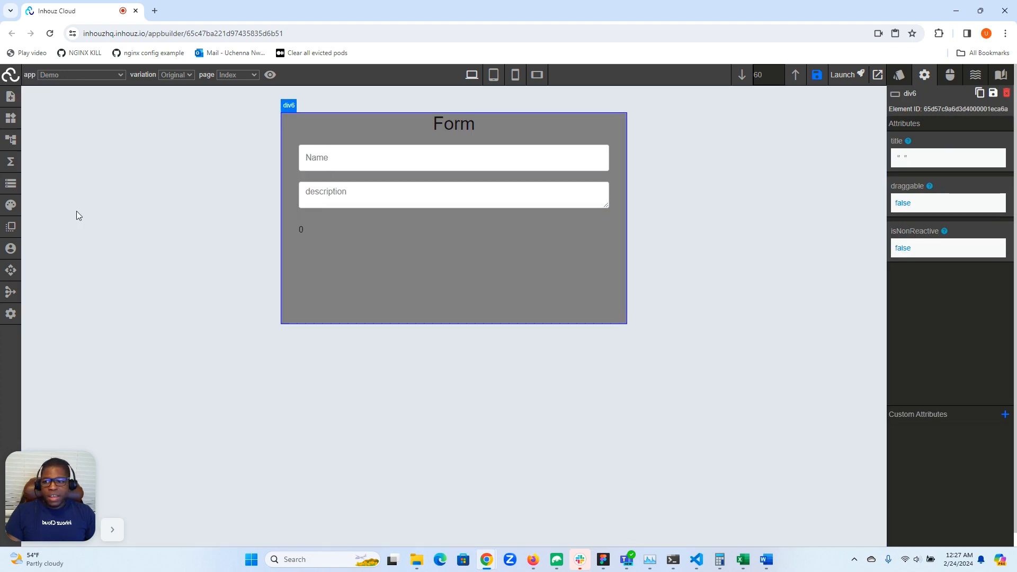
{"action": "left_click", "coordinate": [15, 167]}
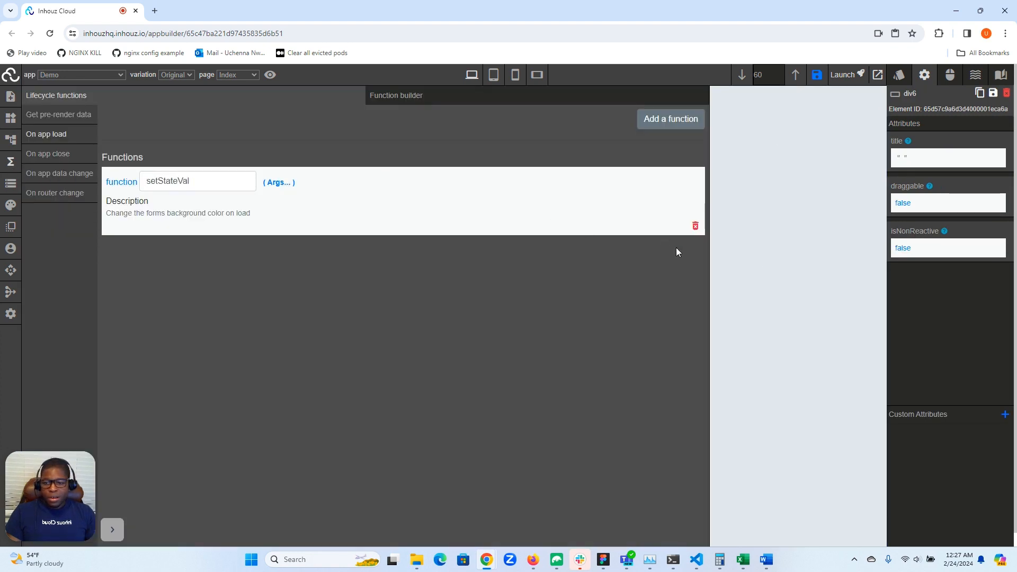
{"action": "left_click", "coordinate": [695, 227]}
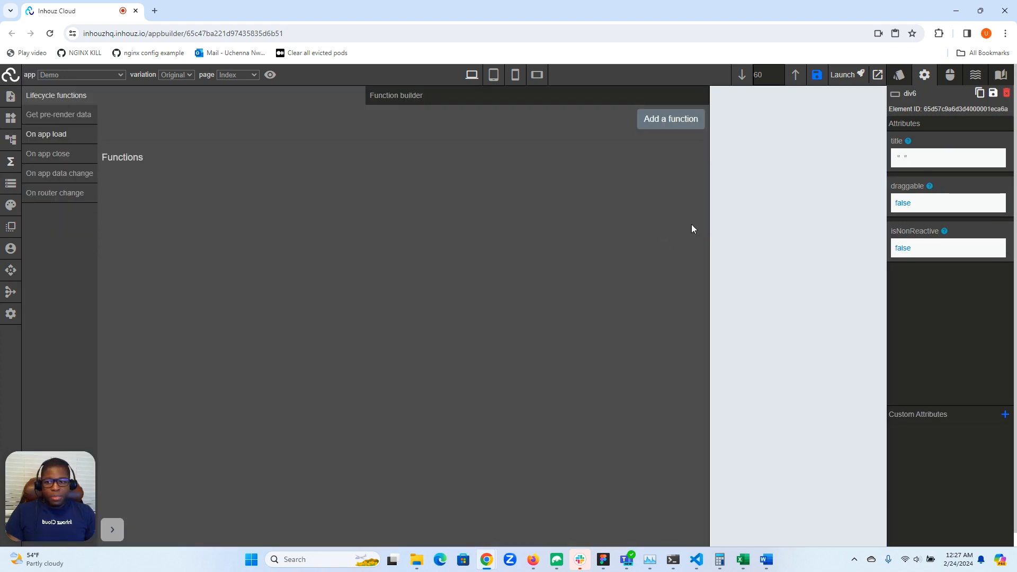
{"action": "left_click", "coordinate": [11, 163]}
Duplicate the form's Name input directly below the original and select the copy.
{"action": "left_click", "coordinate": [377, 154]}
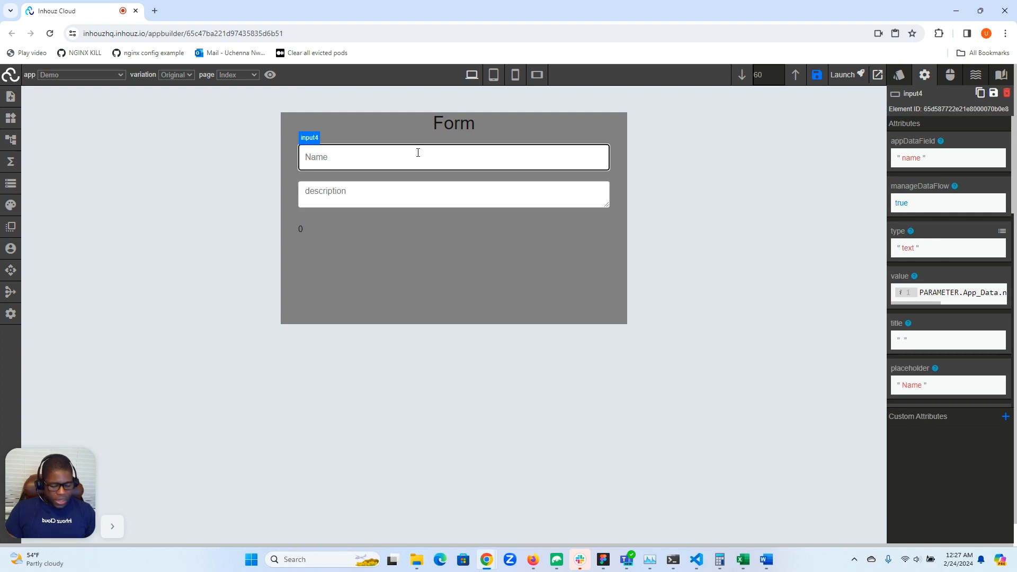
{"action": "key", "text": "ctrl+v"}
{"action": "left_click", "coordinate": [347, 200]}
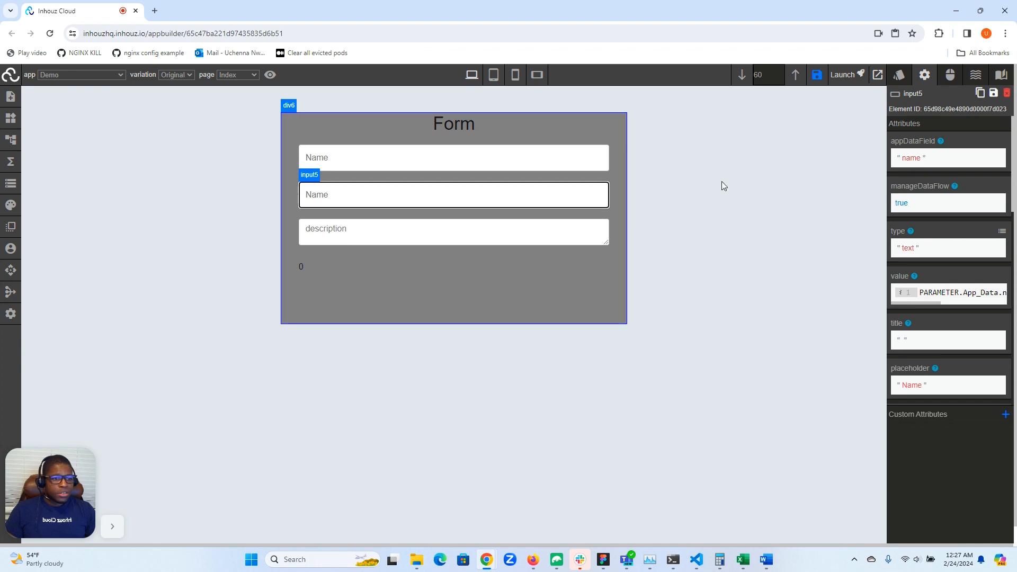
Set the duplicated input's appDataField attribute to amount.
{"action": "left_click", "coordinate": [911, 158]}
{"action": "double_click", "coordinate": [915, 181]}
{"action": "type", "text": "amount"}
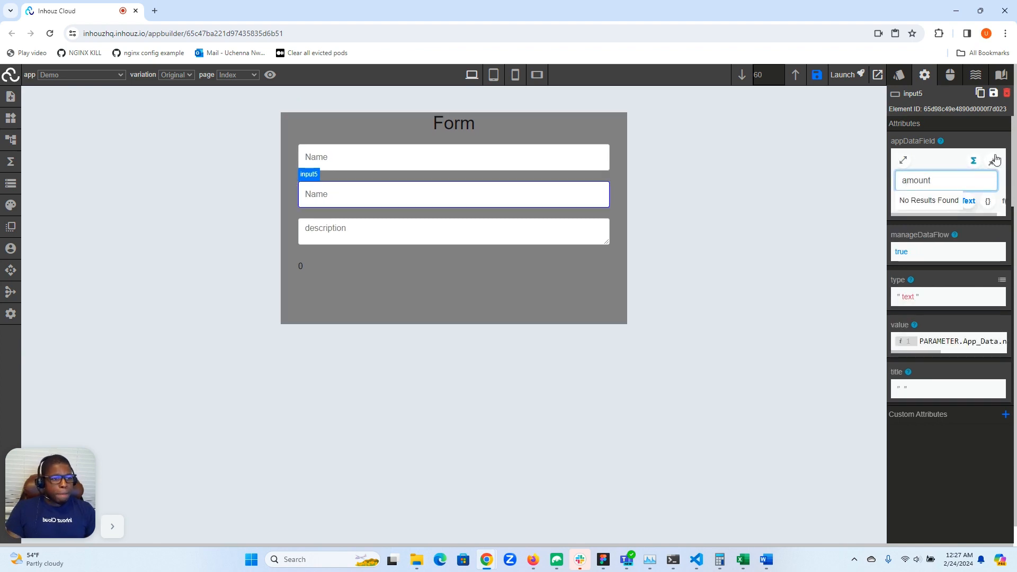
{"action": "left_click", "coordinate": [992, 161]}
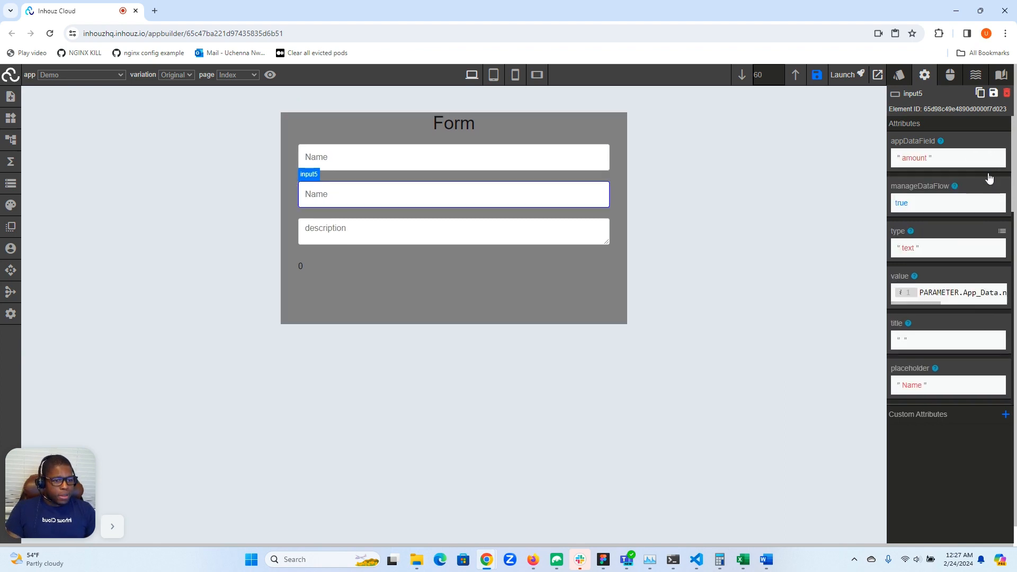
Set the duplicated input's manageDataFlow attribute to false and its type to Number.
{"action": "left_click", "coordinate": [904, 207]}
{"action": "left_click", "coordinate": [912, 228]}
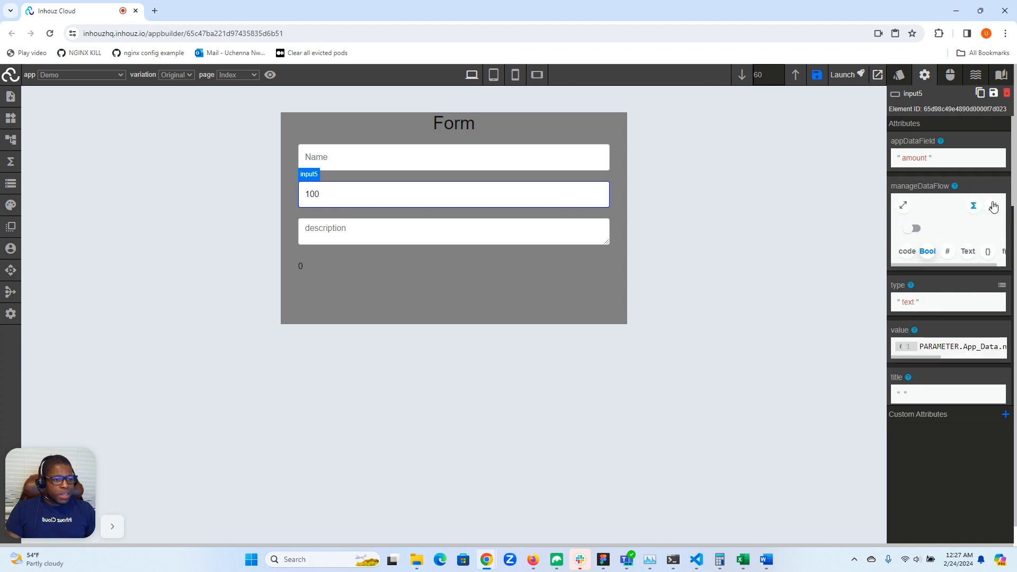
{"action": "left_click", "coordinate": [992, 209]}
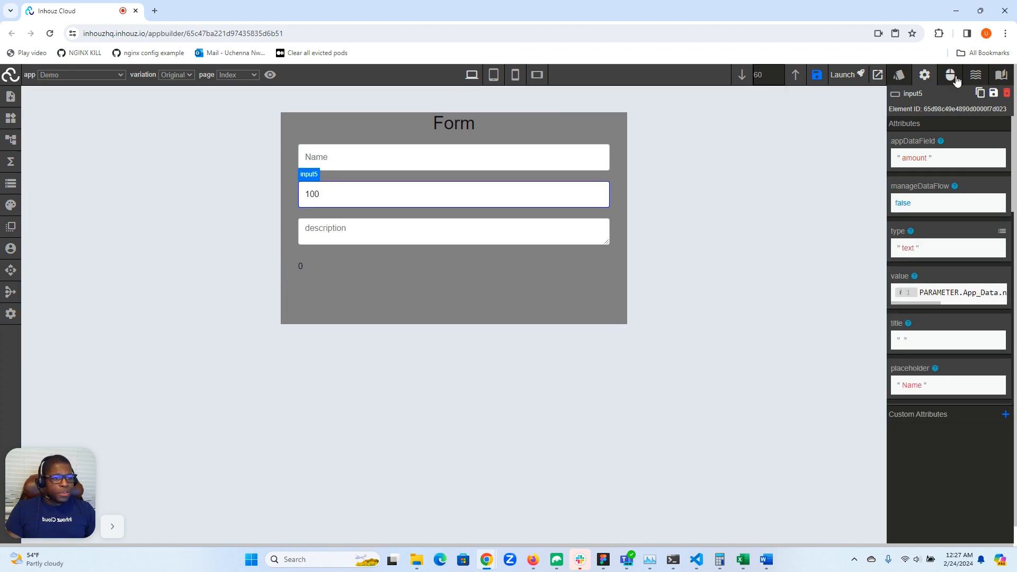
{"action": "left_click", "coordinate": [1003, 231]}
{"action": "left_click", "coordinate": [919, 245]}
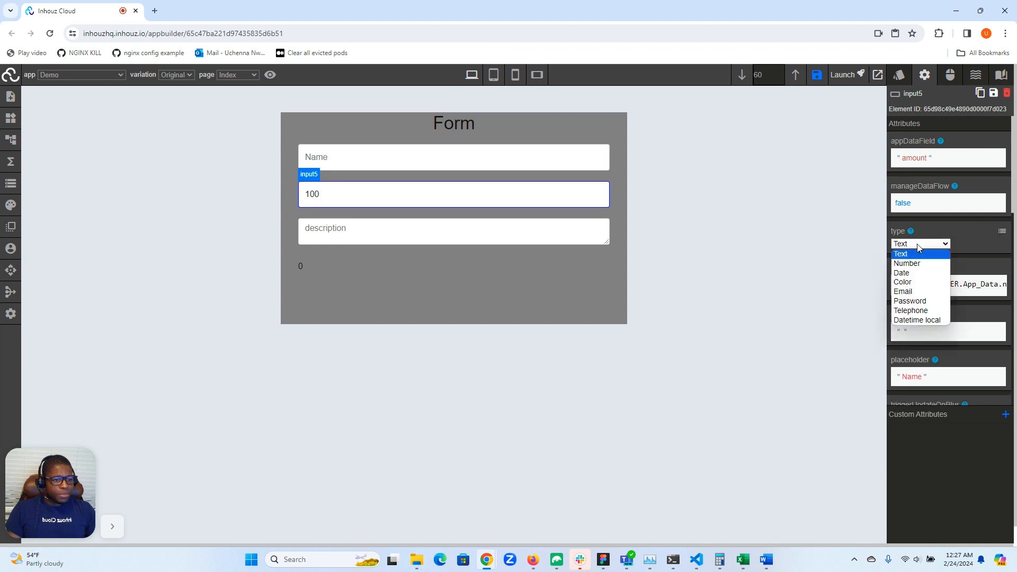
{"action": "left_click", "coordinate": [908, 263]}
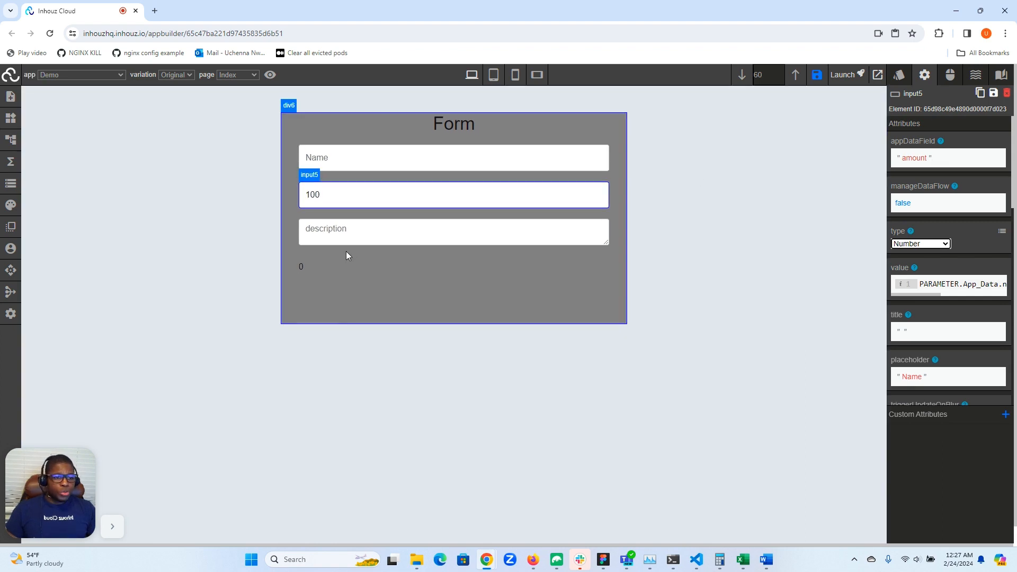
Start a new On app data change lifecycle function and choose setStateVal as its function.
{"action": "left_click", "coordinate": [308, 265]}
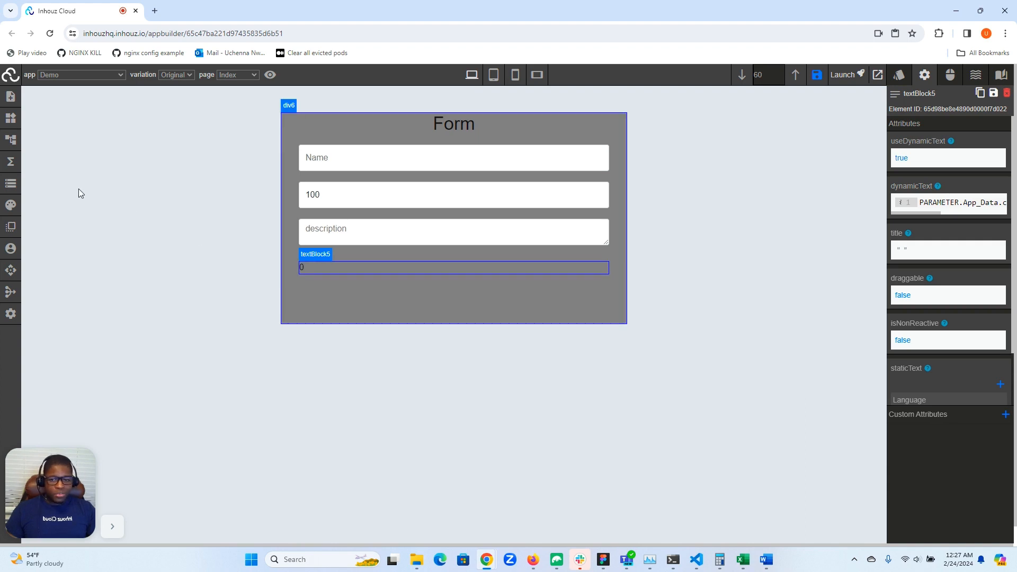
{"action": "left_click", "coordinate": [12, 166]}
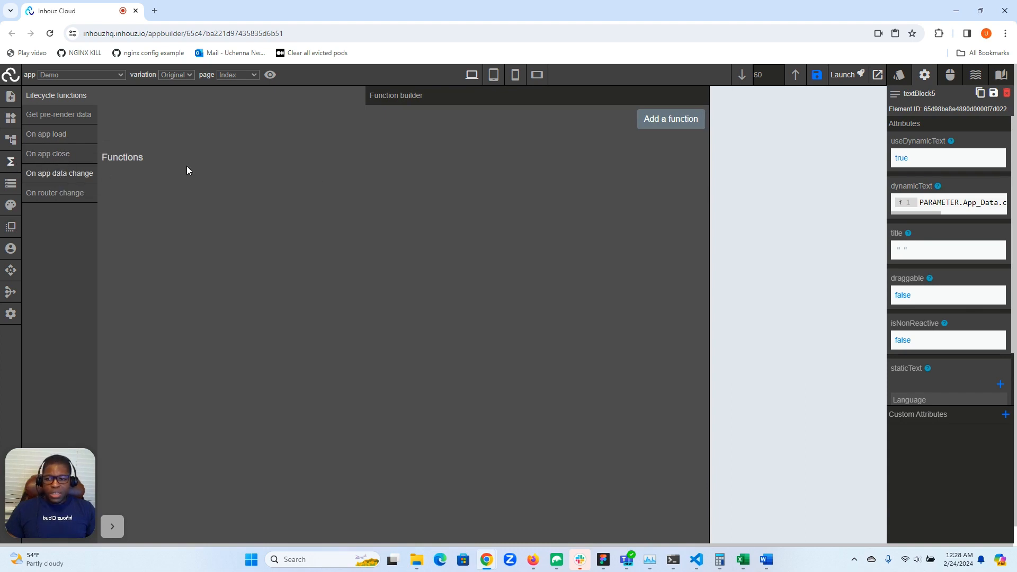
{"action": "left_click", "coordinate": [657, 121]}
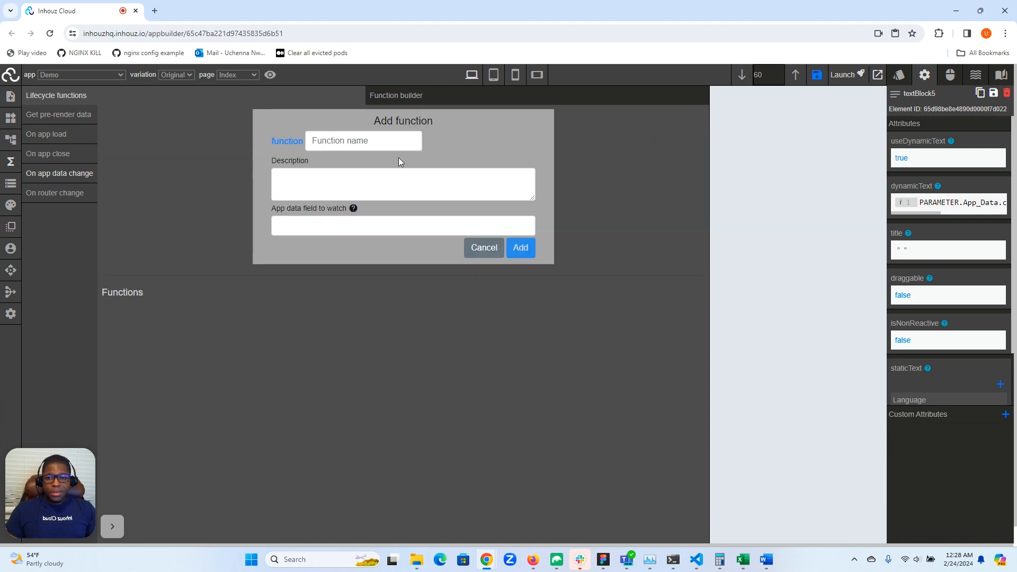
{"action": "left_click", "coordinate": [362, 137]}
{"action": "type", "text": "setS"}
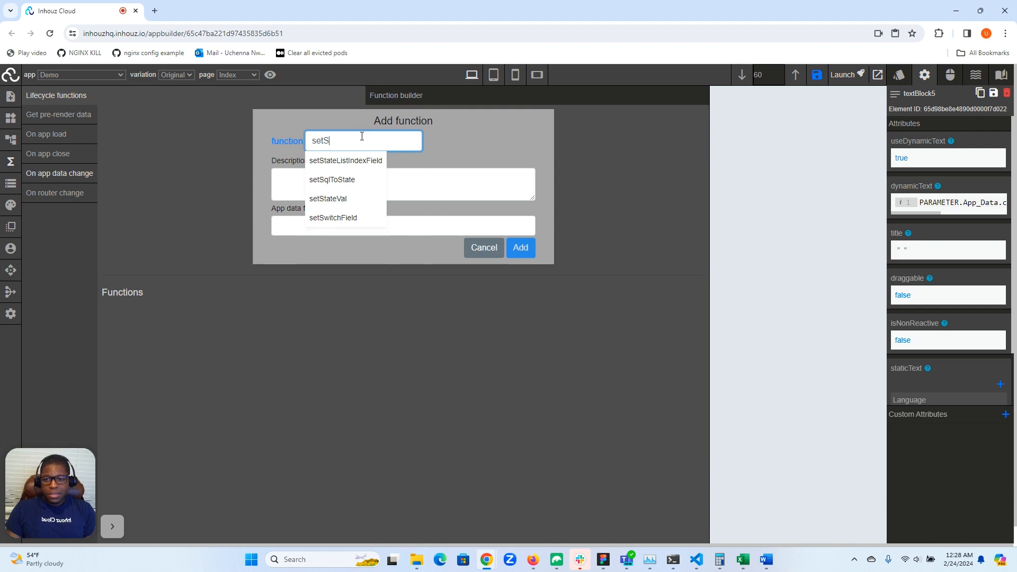
{"action": "left_click", "coordinate": [331, 198]}
Enter the function description "Multiply the amount by 5 and set to the calculatedAmount field".
{"action": "left_click", "coordinate": [369, 184]}
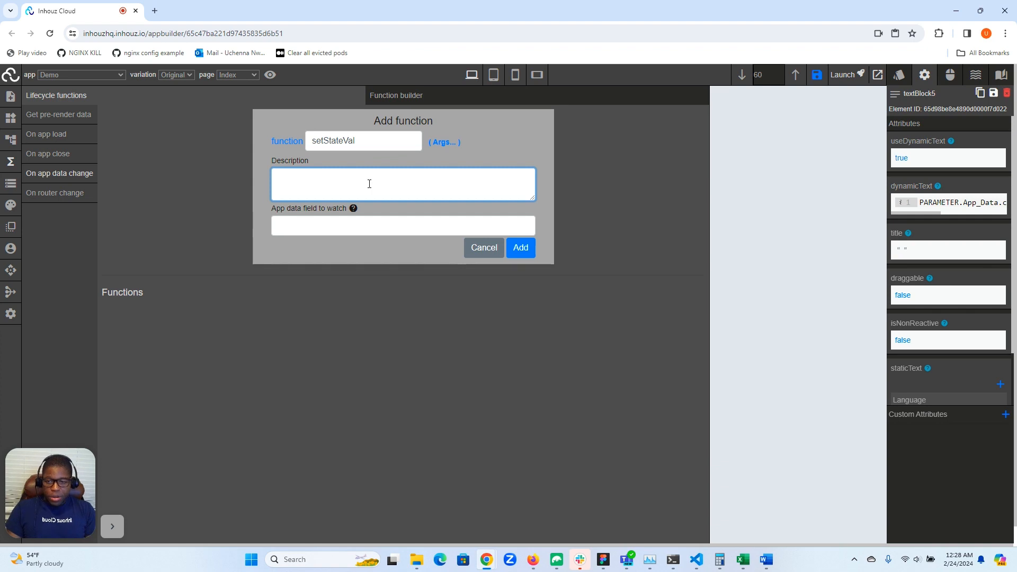
{"action": "type", "text": "Cha"}
{"action": "key", "text": "BackSpace"}
{"action": "key", "text": "BackSpace"}
{"action": "key", "text": "BackSpace"}
{"action": "type", "text": "Mul"}
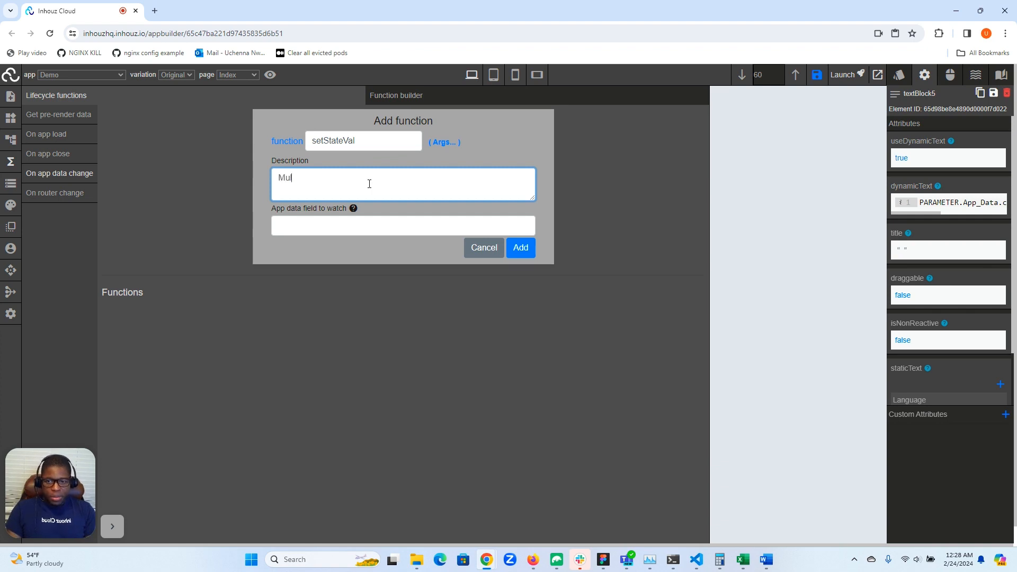
{"action": "type", "text": "tiply the c"}
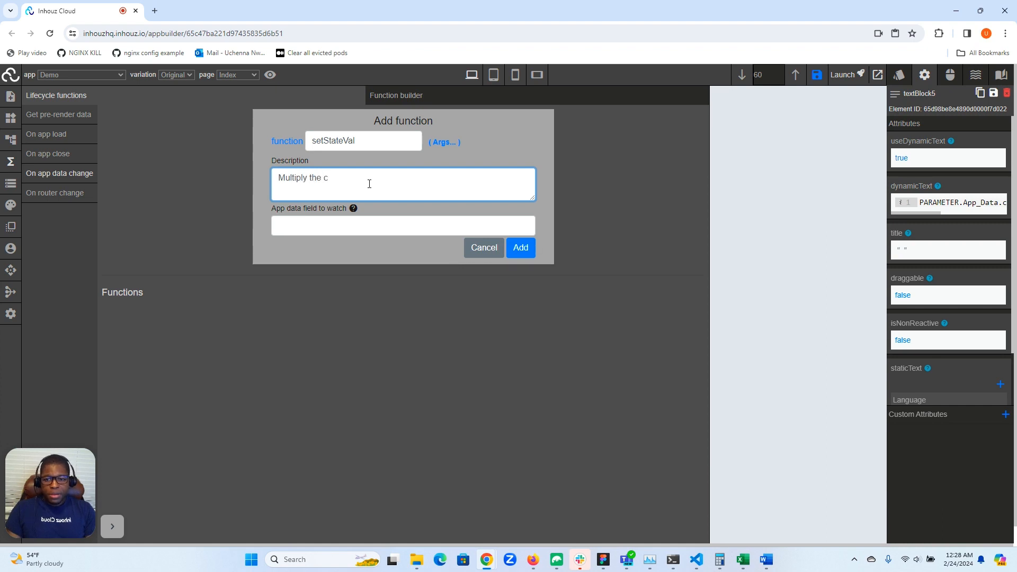
{"action": "key", "text": "BackSpace"}
{"action": "type", "text": "amou"}
{"action": "type", "text": "nt by "}
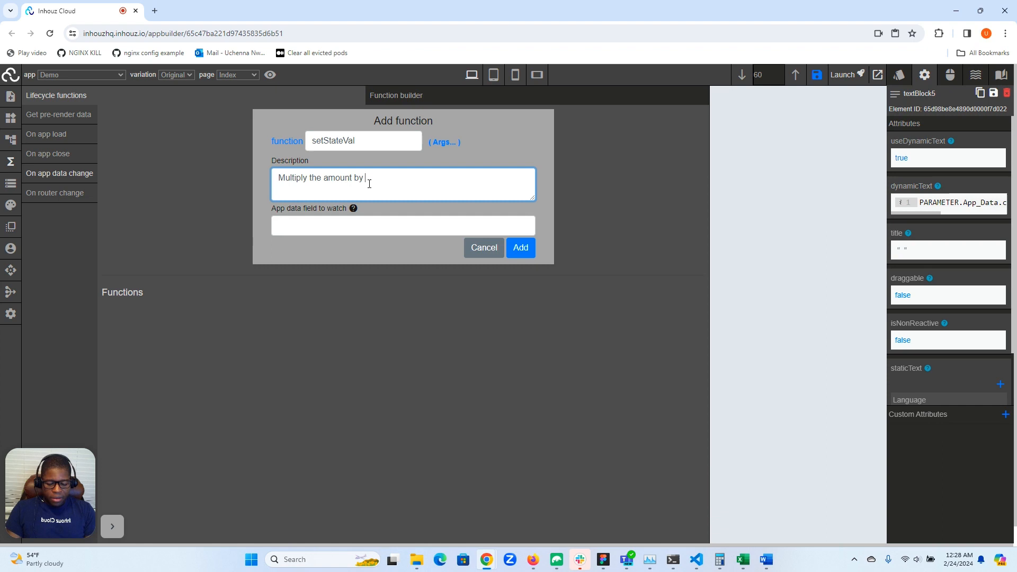
{"action": "type", "text": "5 and set"}
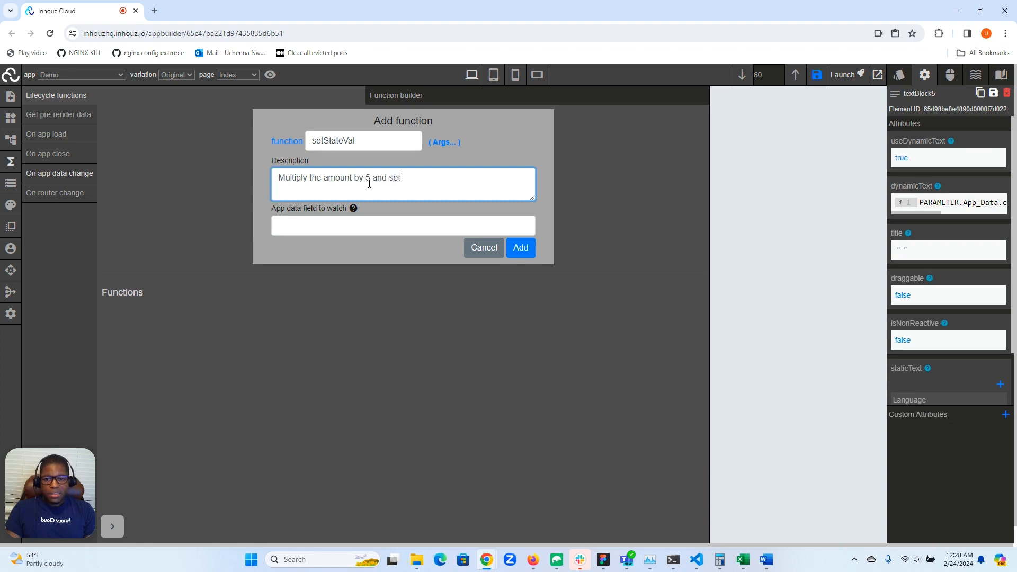
{"action": "type", "text": " to the calculatedAmo"}
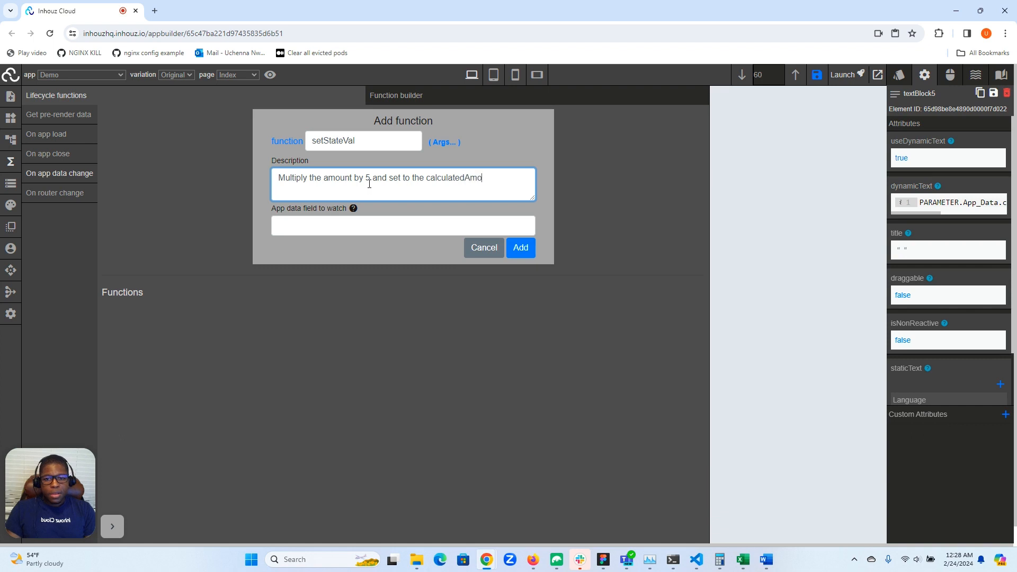
{"action": "type", "text": "unt field"}
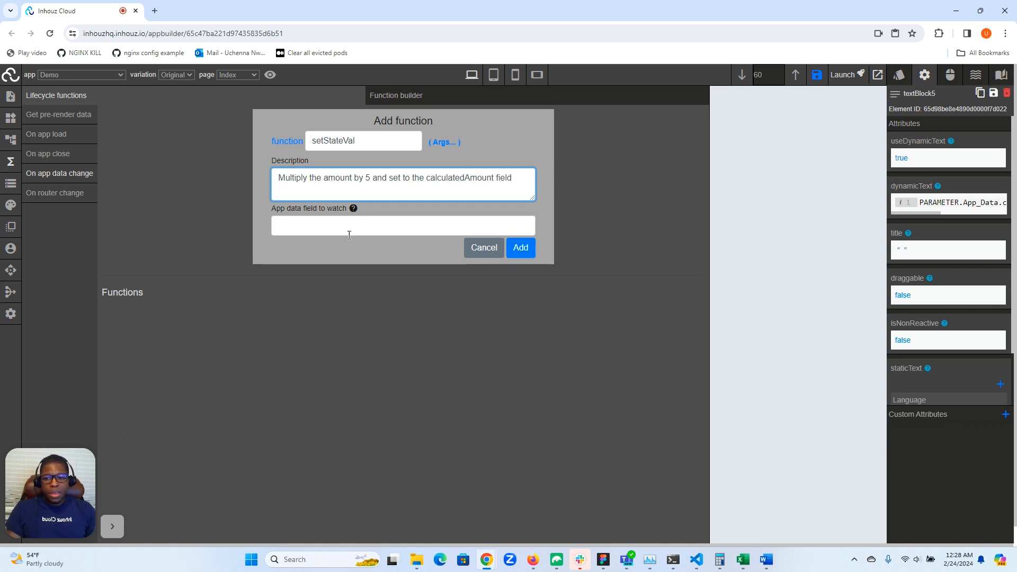
Set the function's app data field to watch to amount.
{"action": "type", "text": "amount"}
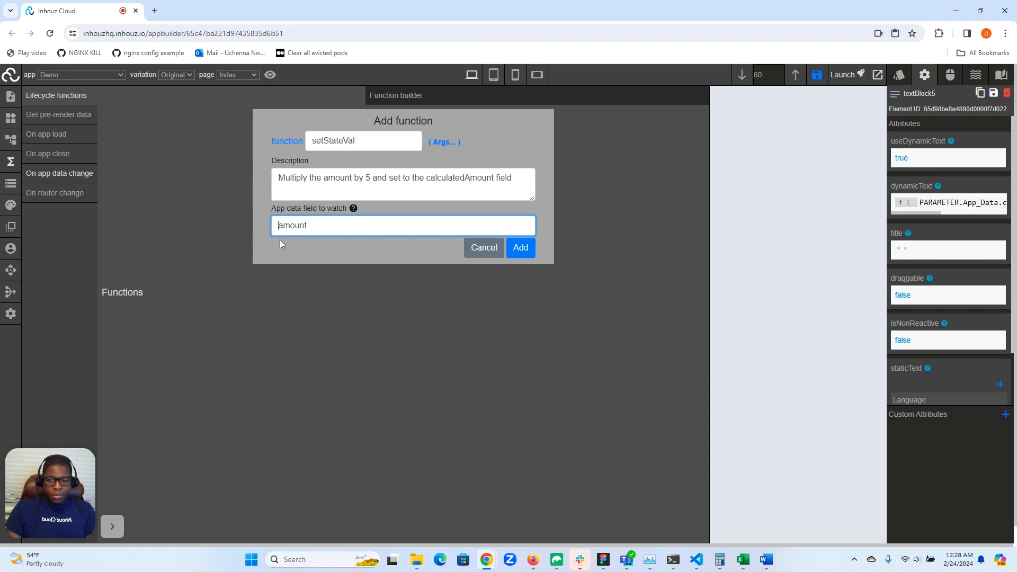
{"action": "type", "text": "App_D"}
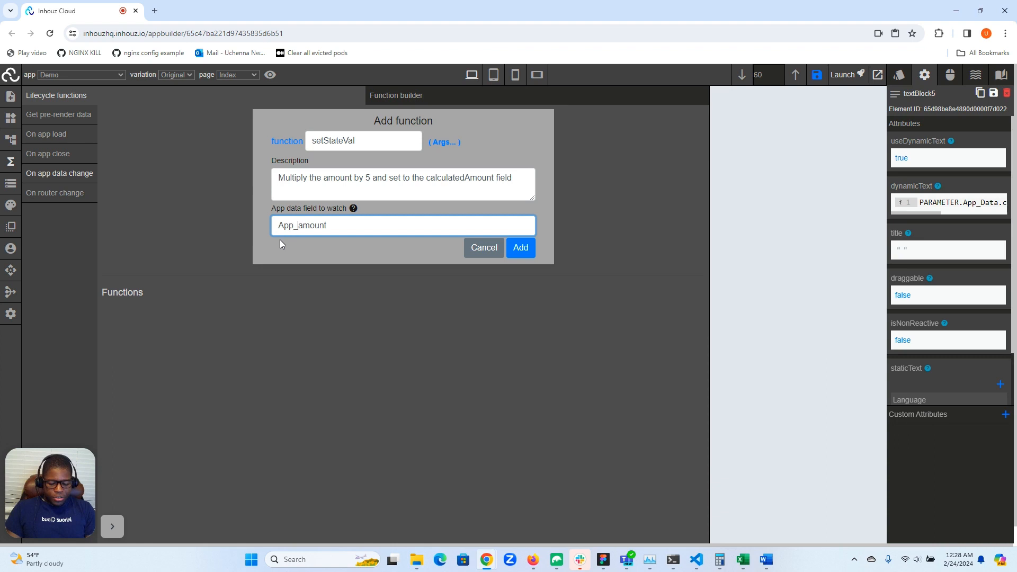
{"action": "key", "text": "BackSpace"}
{"action": "key", "text": "BackSpace"}
{"action": "key", "text": "BackSpace"}
{"action": "key", "text": "BackSpace"}
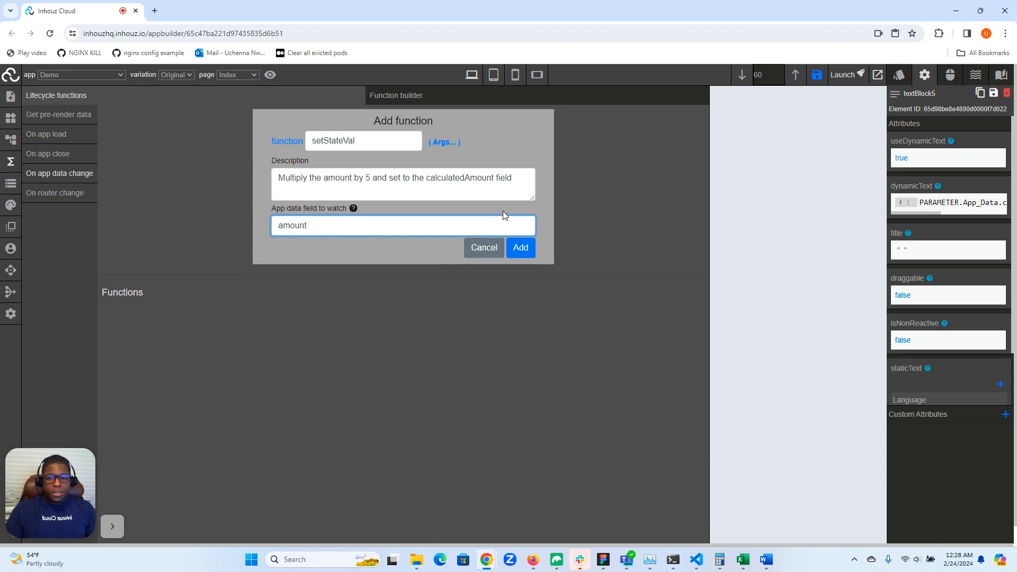
Set the property argument of the new setStateVal function to the text calculatedAmount.
{"action": "left_click", "coordinate": [445, 142]}
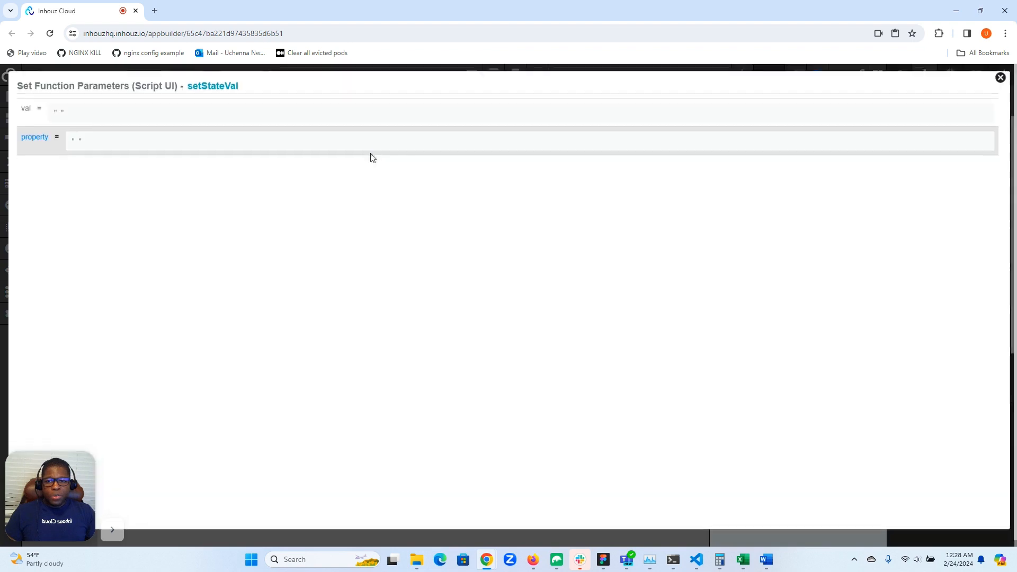
{"action": "left_click", "coordinate": [82, 152]}
{"action": "left_click", "coordinate": [95, 175]}
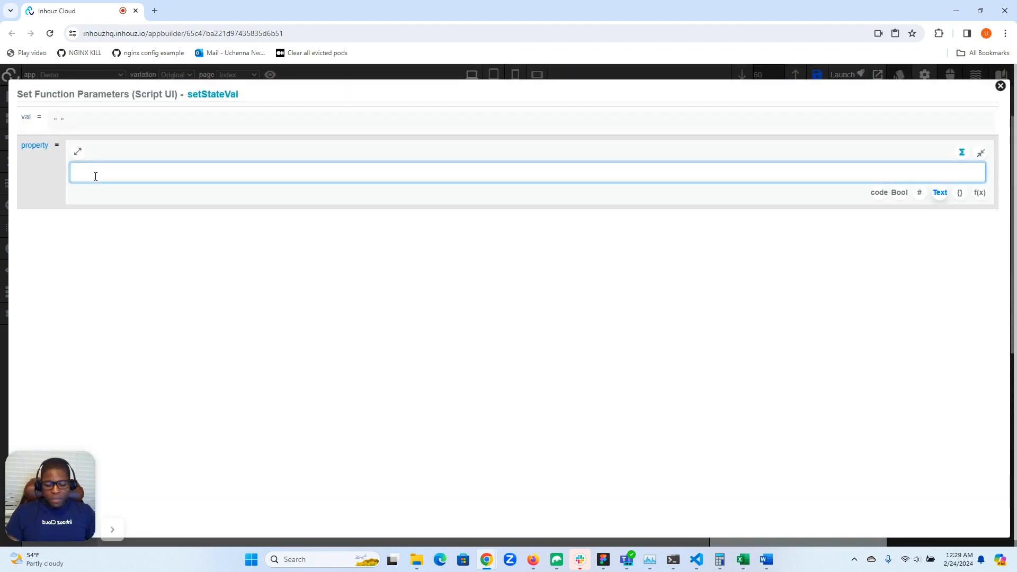
{"action": "type", "text": "calculate"}
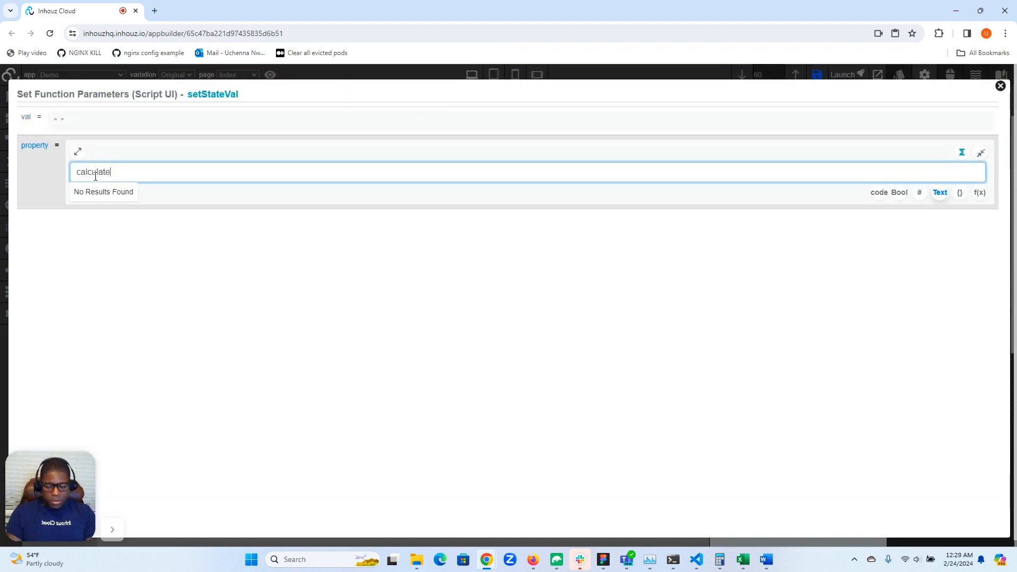
{"action": "type", "text": "dAmount"}
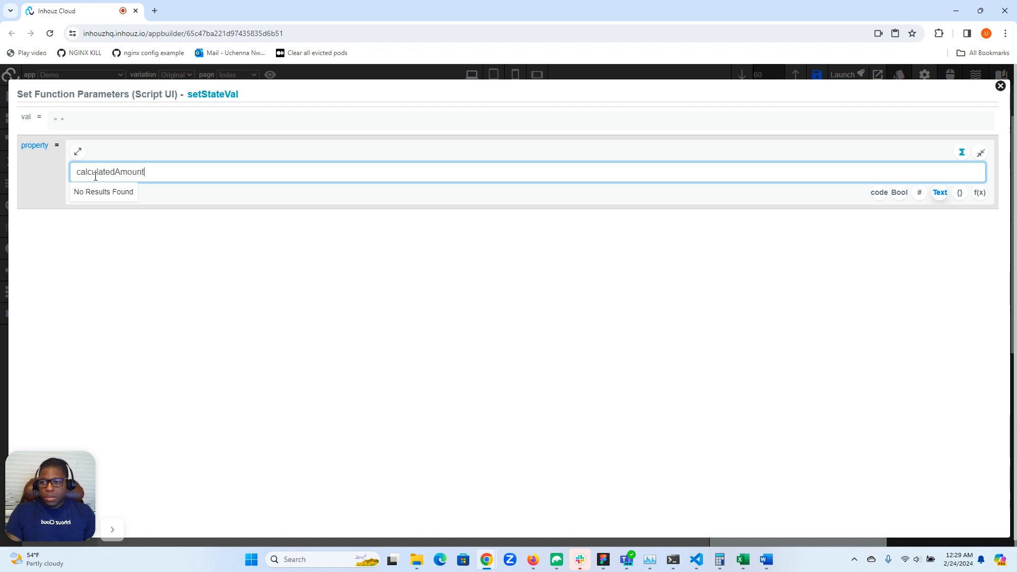
Set the val argument to the code expression PARAMETER.App_Data.amount * 5 and close the function parameters.
{"action": "left_click", "coordinate": [61, 125]}
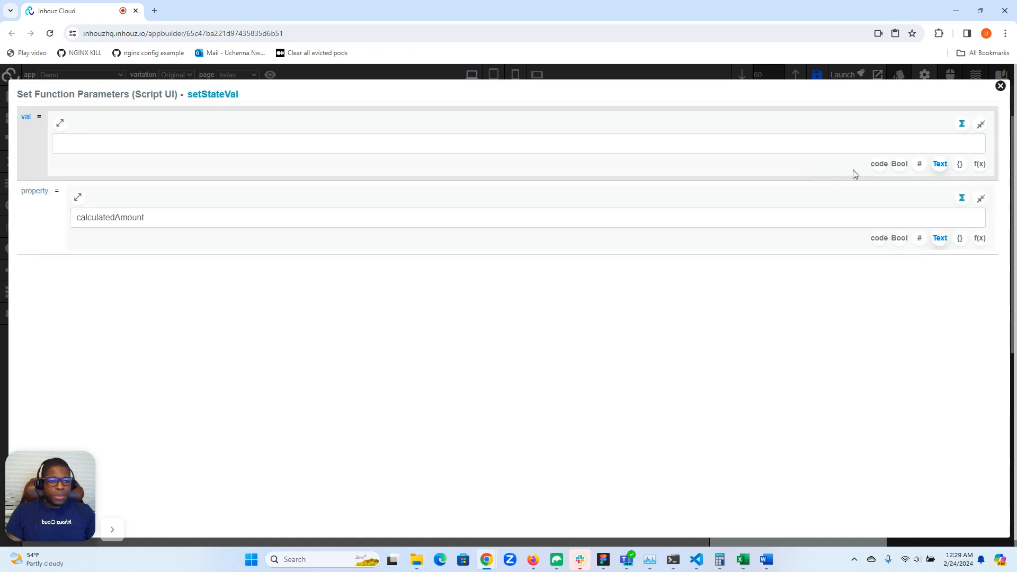
{"action": "left_click", "coordinate": [879, 163]}
{"action": "type", "text": "PARAMETER.App_Data.amount "}
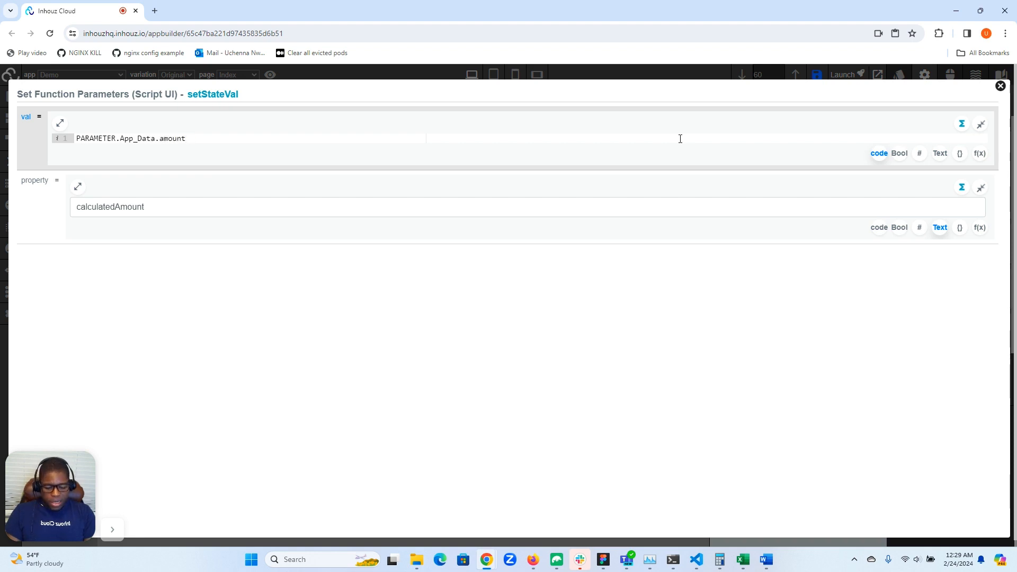
{"action": "type", "text": "* 5"}
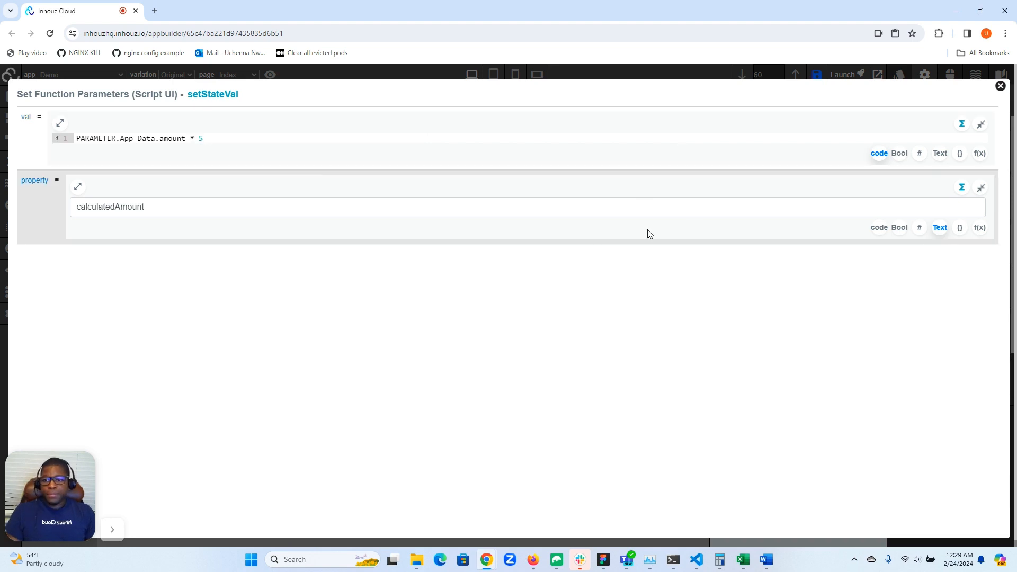
{"action": "left_click", "coordinate": [1000, 87]}
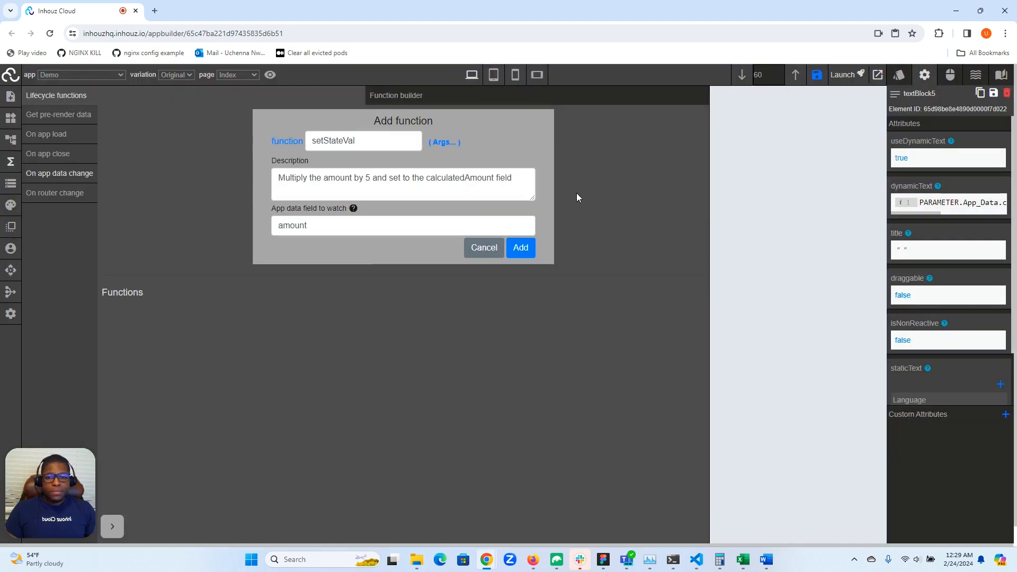
Add the configured setStateVal function to On app data change, return to the canvas and save the app.
{"action": "left_click", "coordinate": [519, 246]}
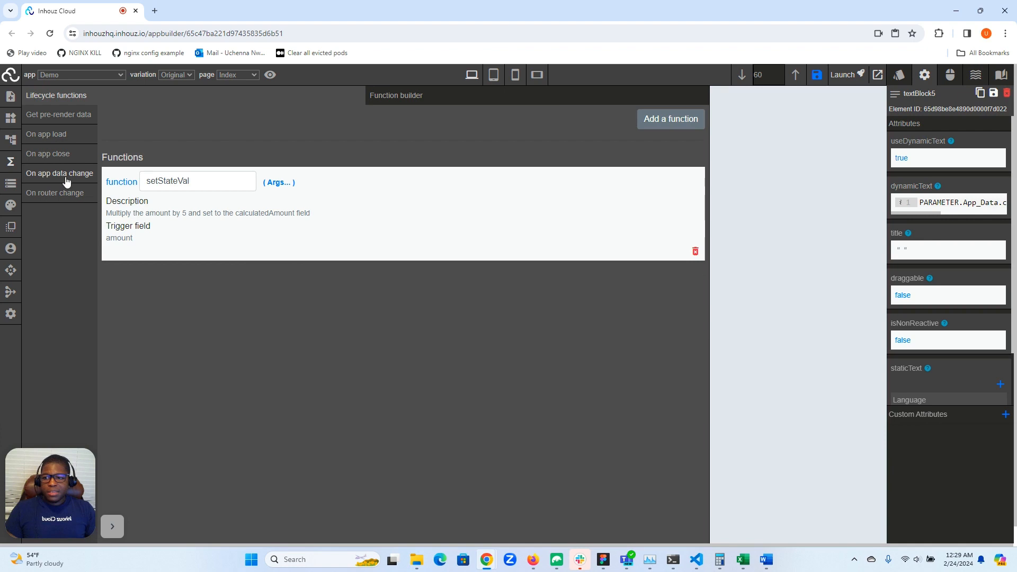
{"action": "left_click", "coordinate": [11, 162]}
{"action": "left_click", "coordinate": [815, 76]}
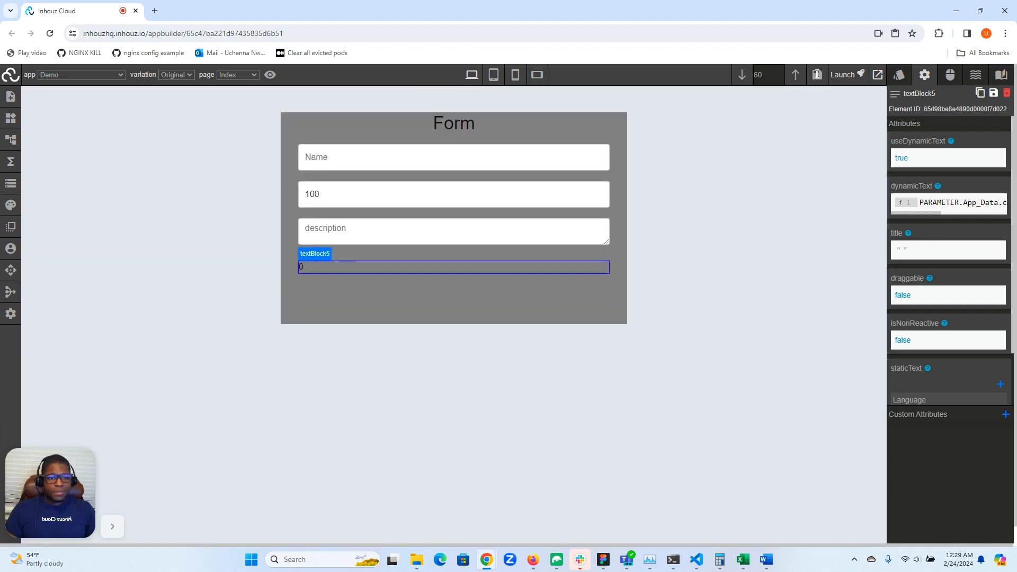
Reload the app page and test the On app data change function by entering 1000 in the amount input.
{"action": "left_click", "coordinate": [49, 33]}
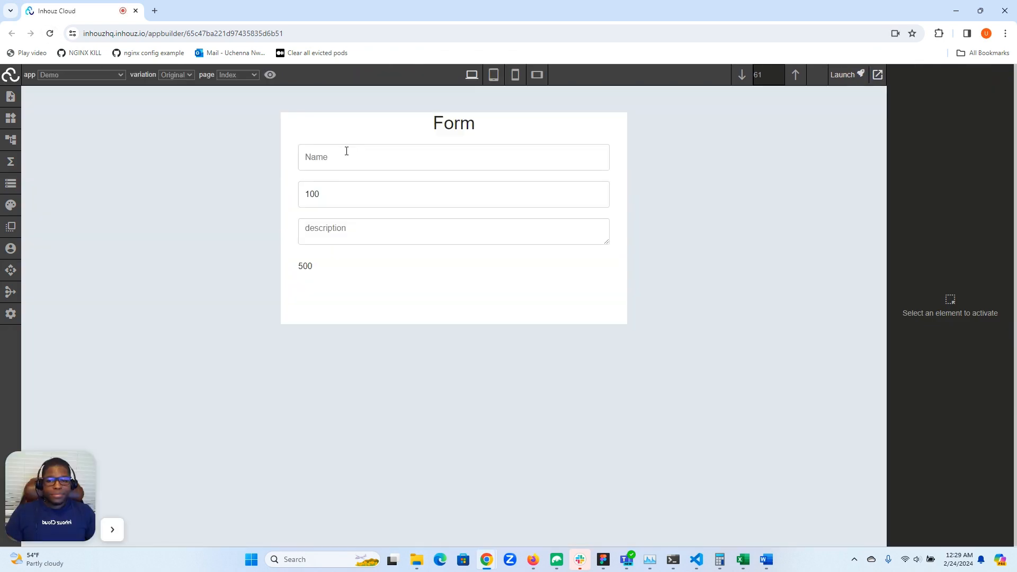
{"action": "left_click", "coordinate": [339, 194]}
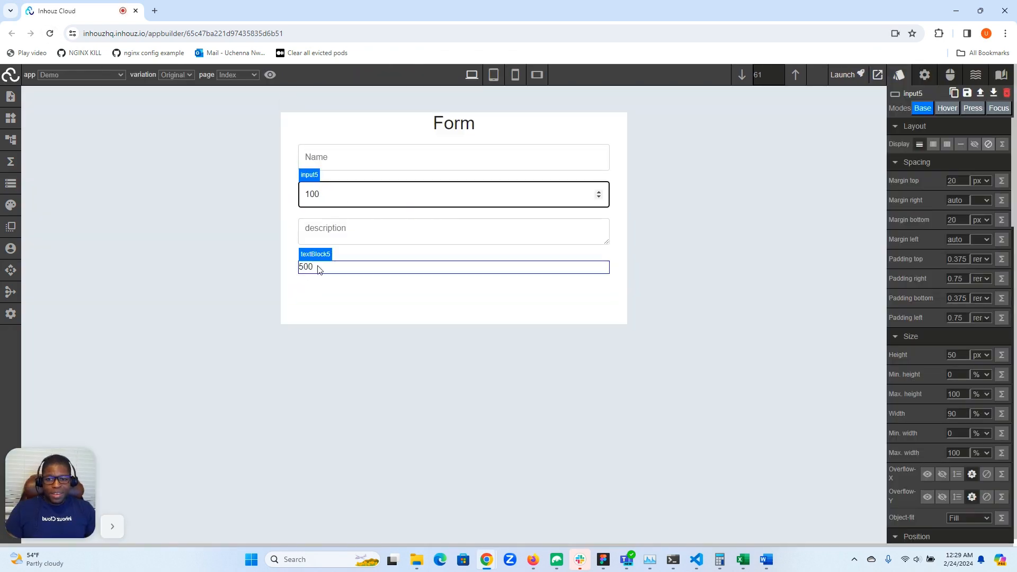
{"action": "type", "text": "0"}
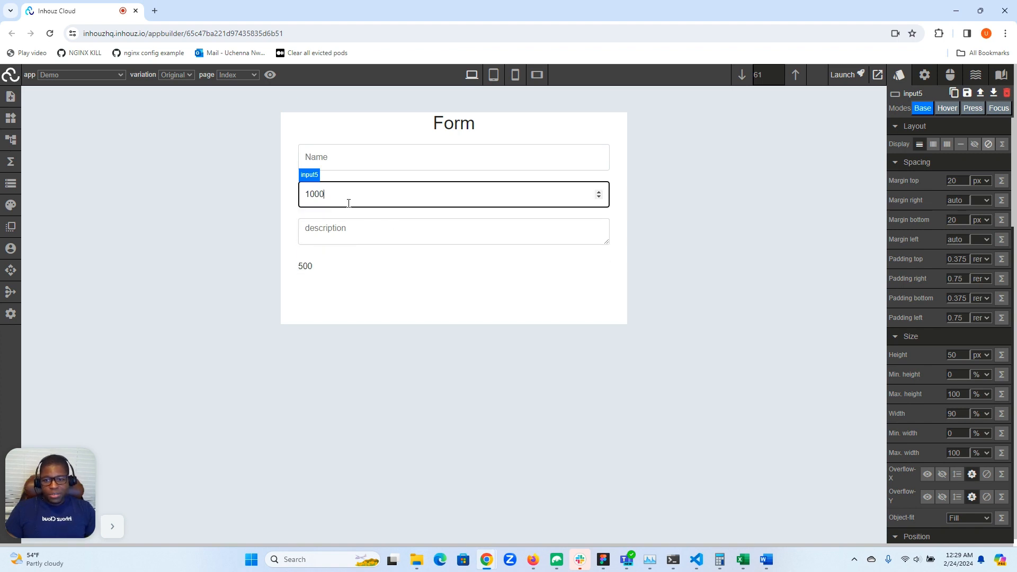
{"action": "left_click", "coordinate": [290, 214]}
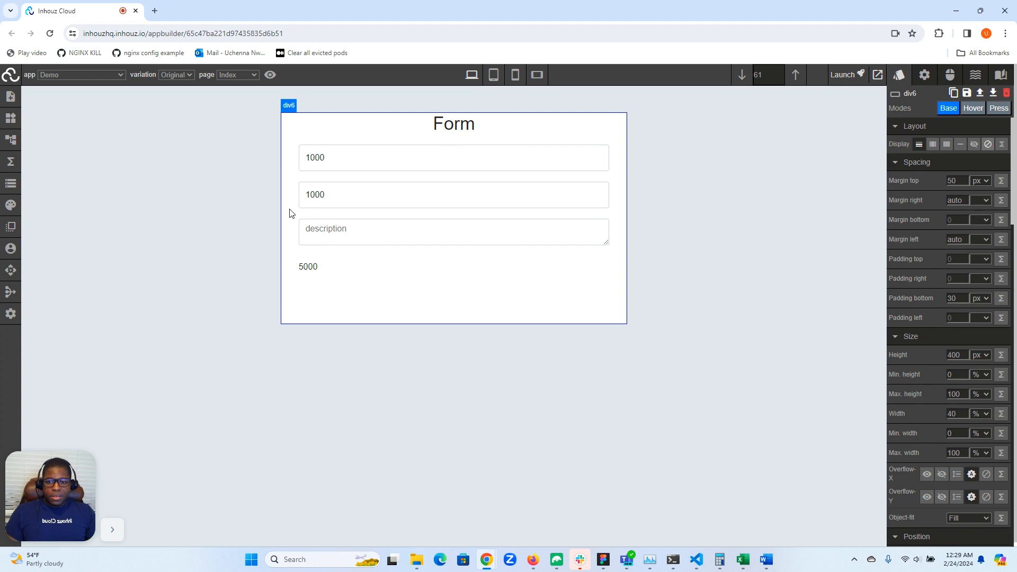
{"action": "left_click", "coordinate": [335, 198]}
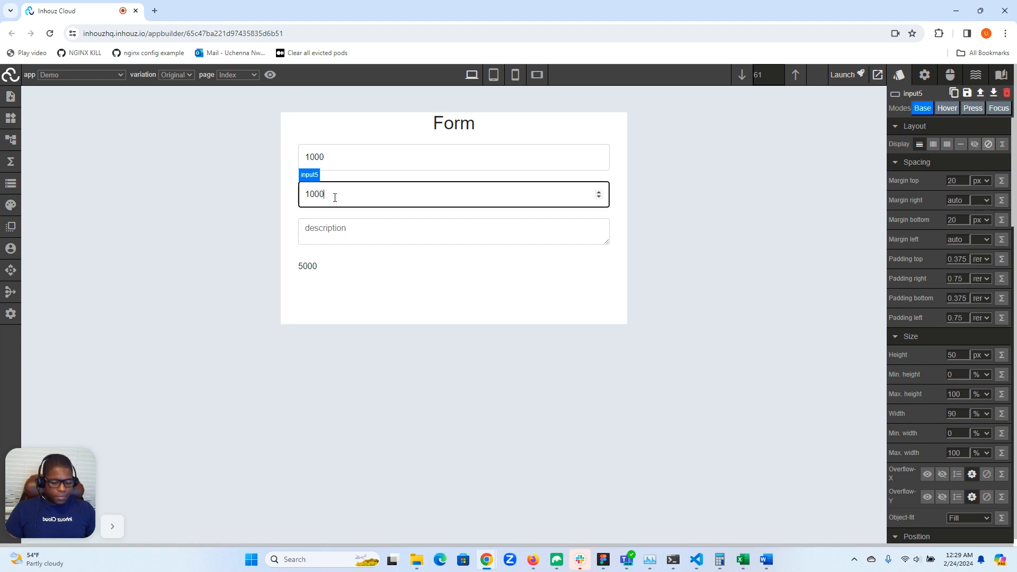
{"action": "type", "text": "667667"}
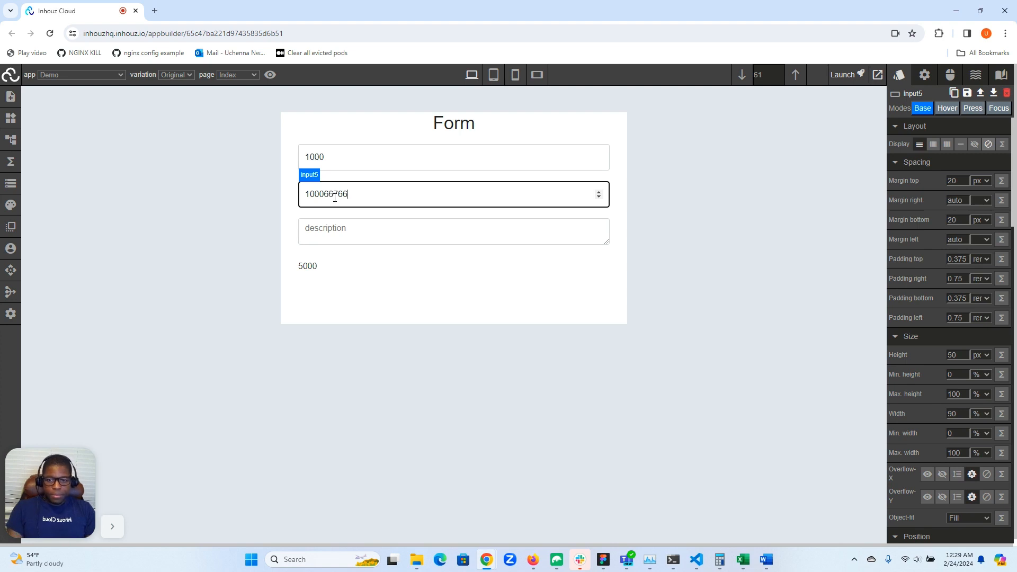
{"action": "left_click", "coordinate": [292, 205]}
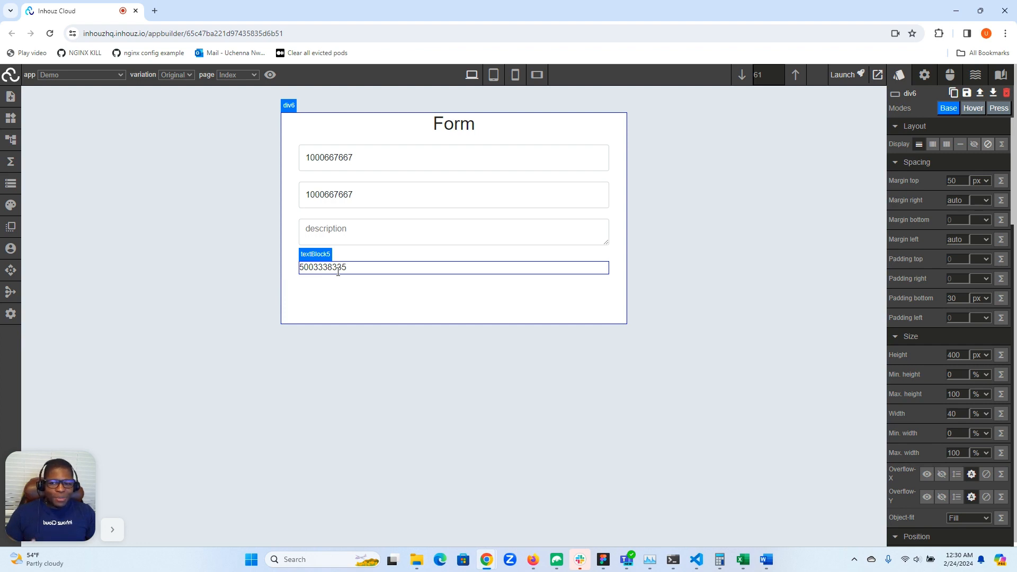
Delete the setStateVal function from the On app data change lifecycle functions and return to the canvas.
{"action": "left_click", "coordinate": [11, 161]}
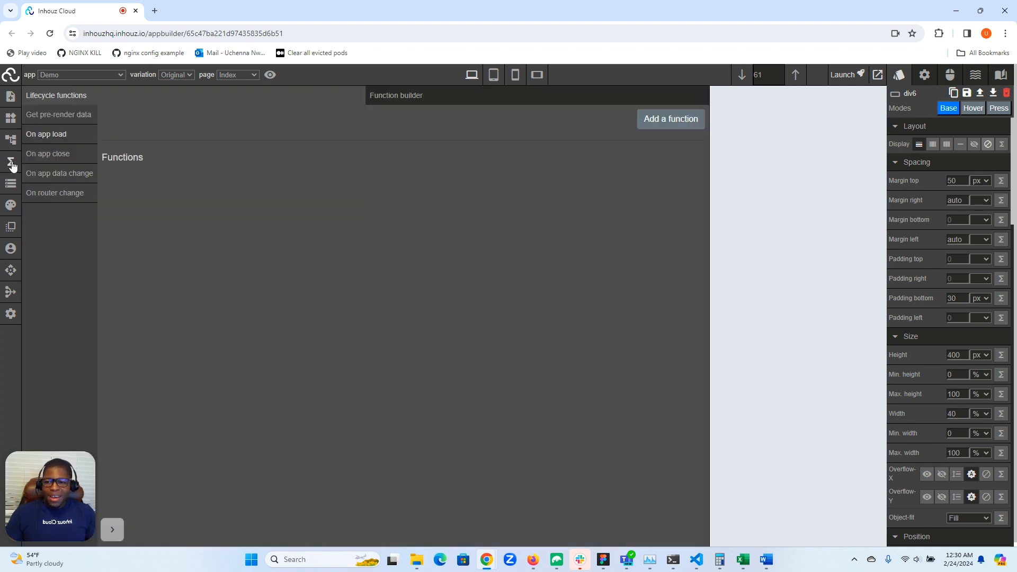
{"action": "left_click", "coordinate": [53, 173]}
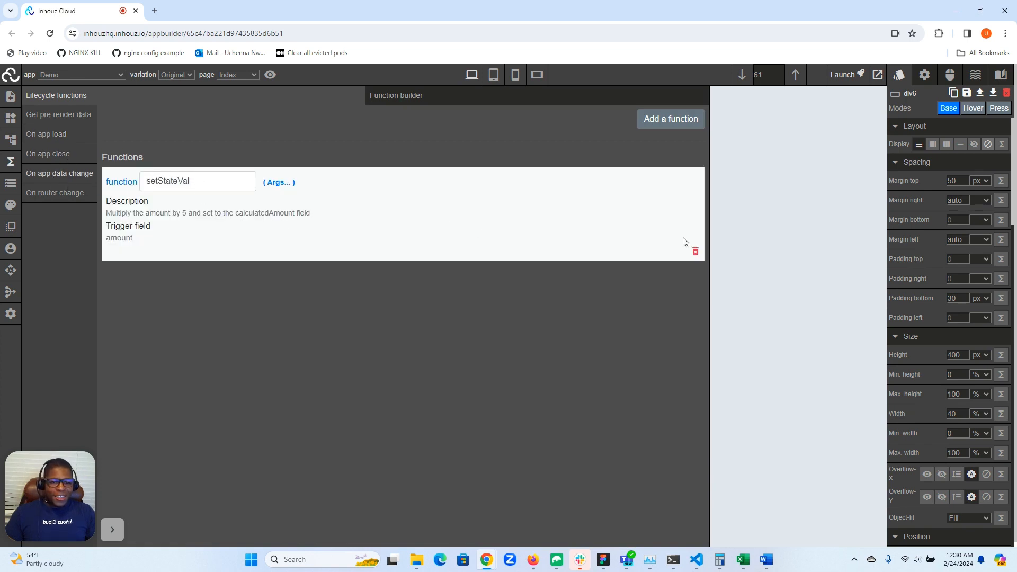
{"action": "left_click", "coordinate": [696, 251]}
{"action": "left_click", "coordinate": [6, 122]}
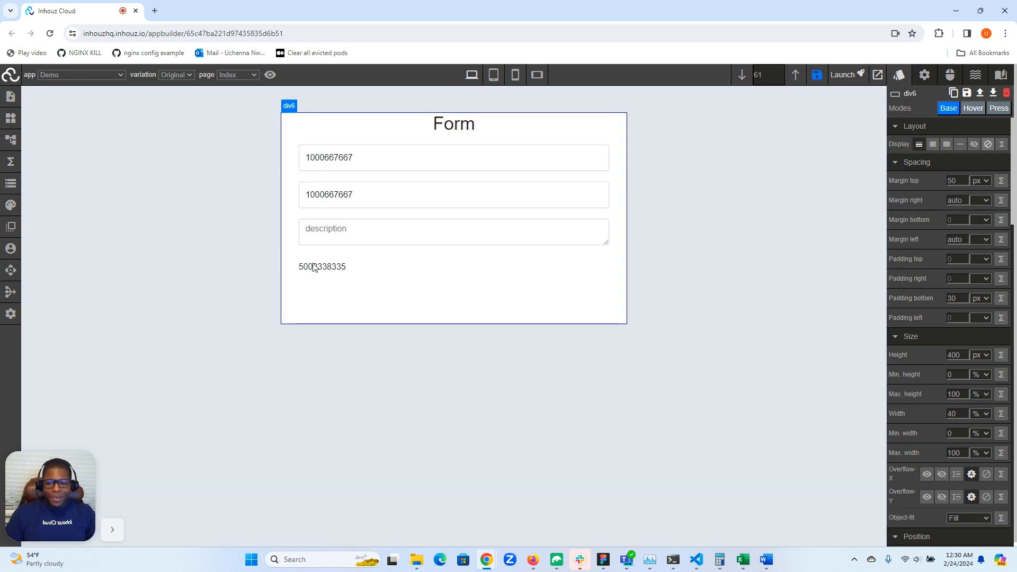
Set the dynamicText of the text block below the description field to the code expression PARAMETER.App_Data.amount * 5 in the expanded editor.
{"action": "left_click", "coordinate": [360, 270]}
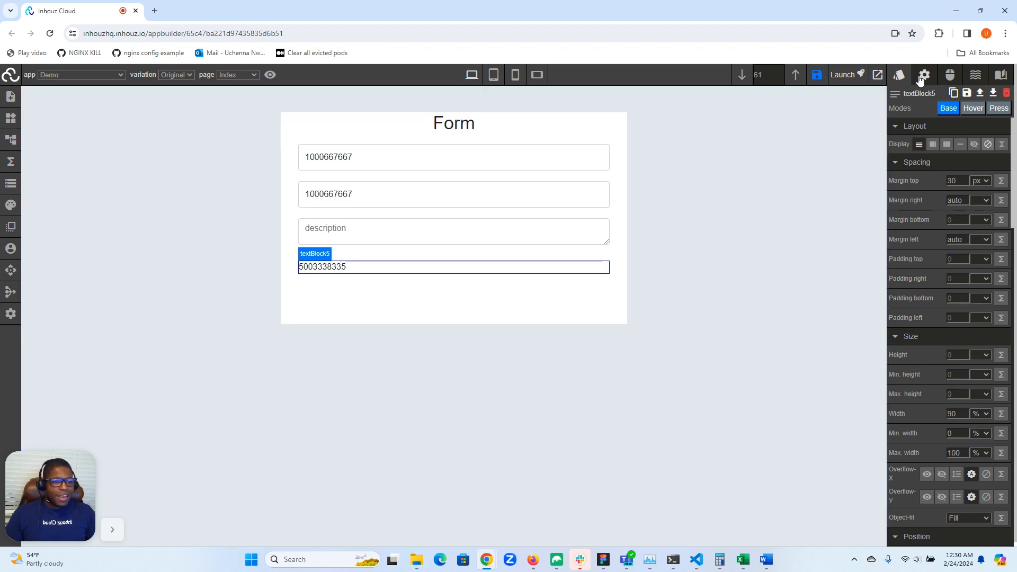
{"action": "left_click", "coordinate": [924, 75]}
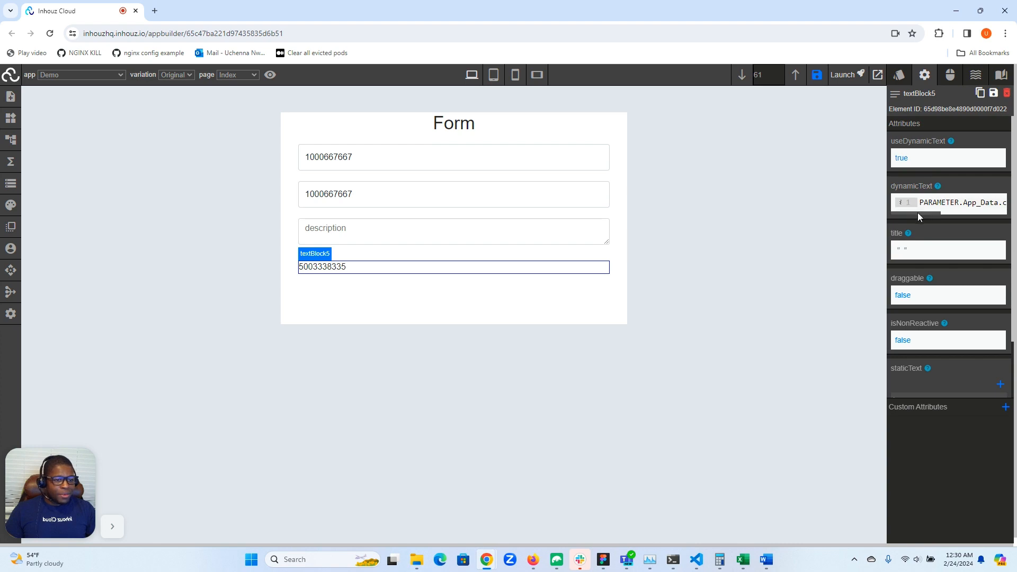
{"action": "left_click_drag", "start_coordinate": [916, 212], "coordinate": [936, 217]}
{"action": "left_click", "coordinate": [948, 201]}
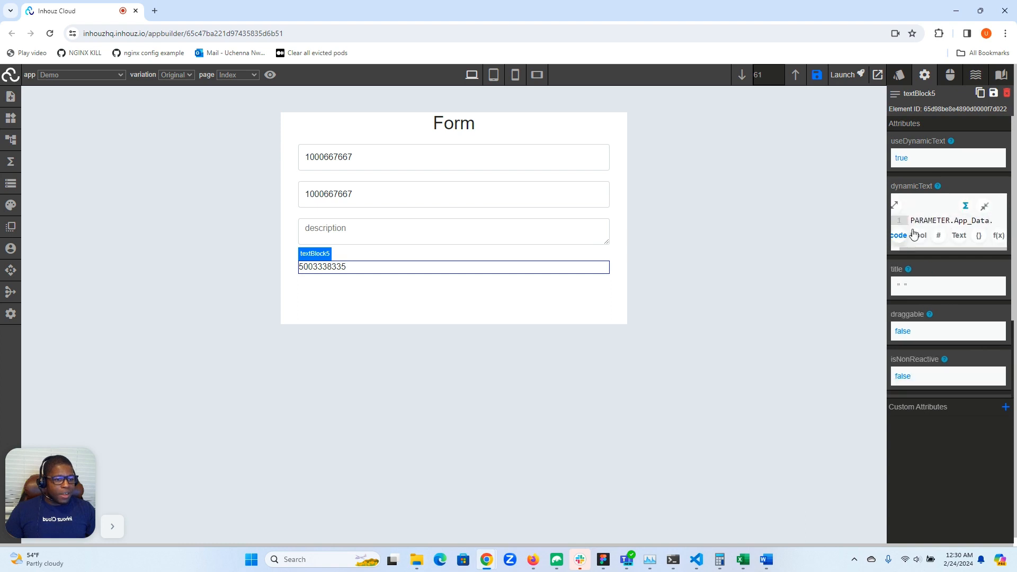
{"action": "left_click", "coordinate": [896, 206]}
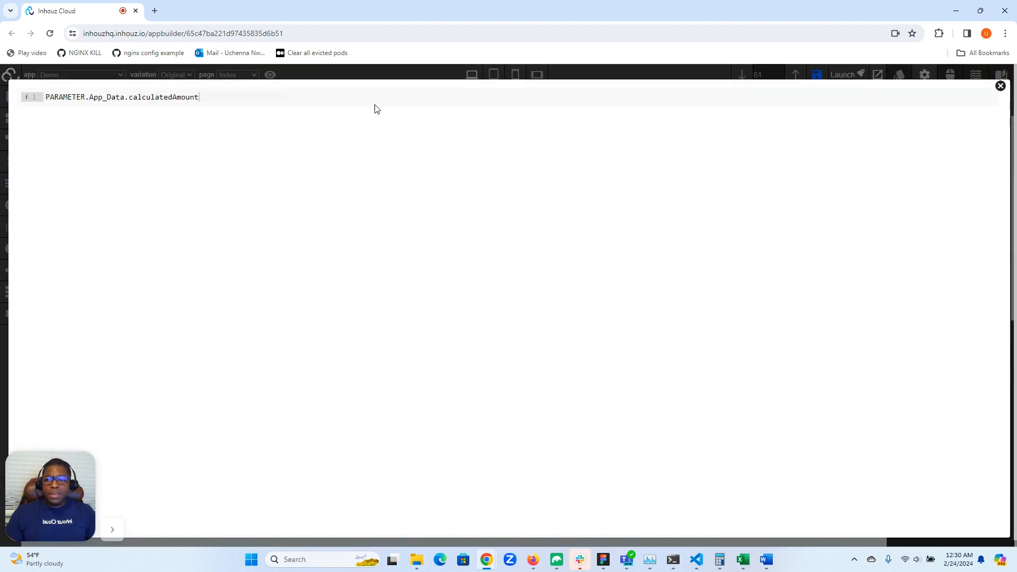
{"action": "double_click", "coordinate": [168, 117]}
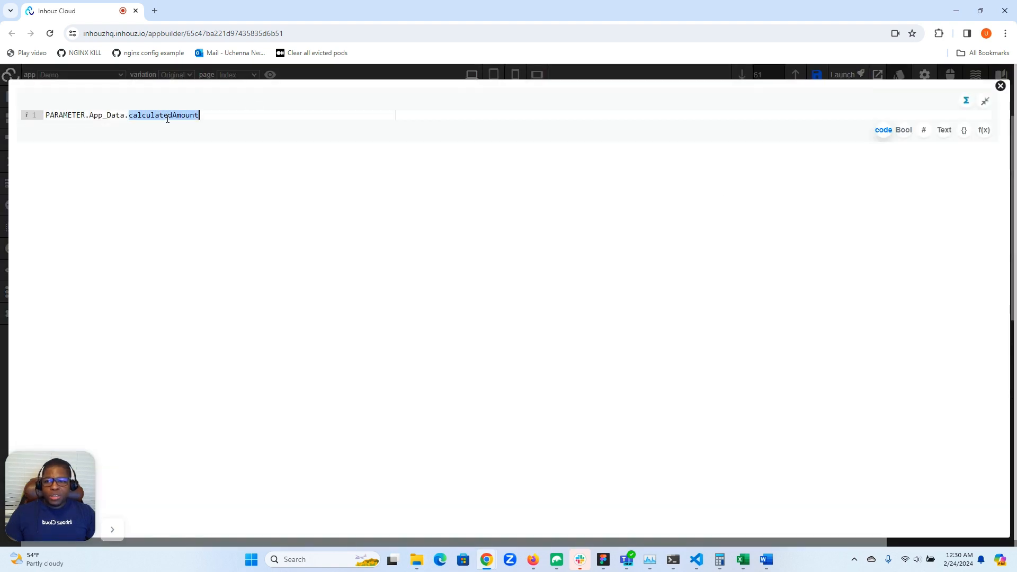
{"action": "type", "text": "amount "}
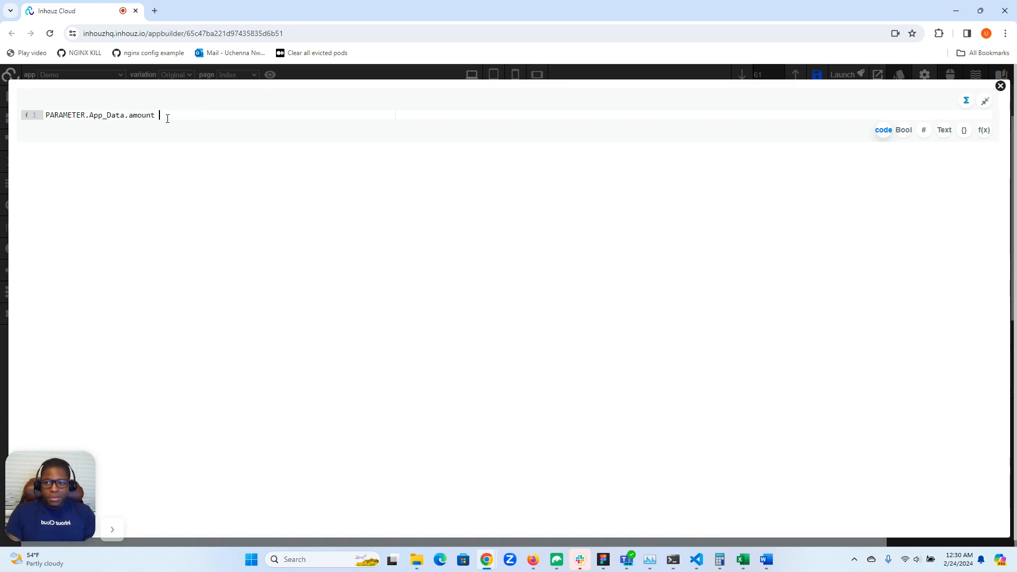
{"action": "type", "text": "* 5"}
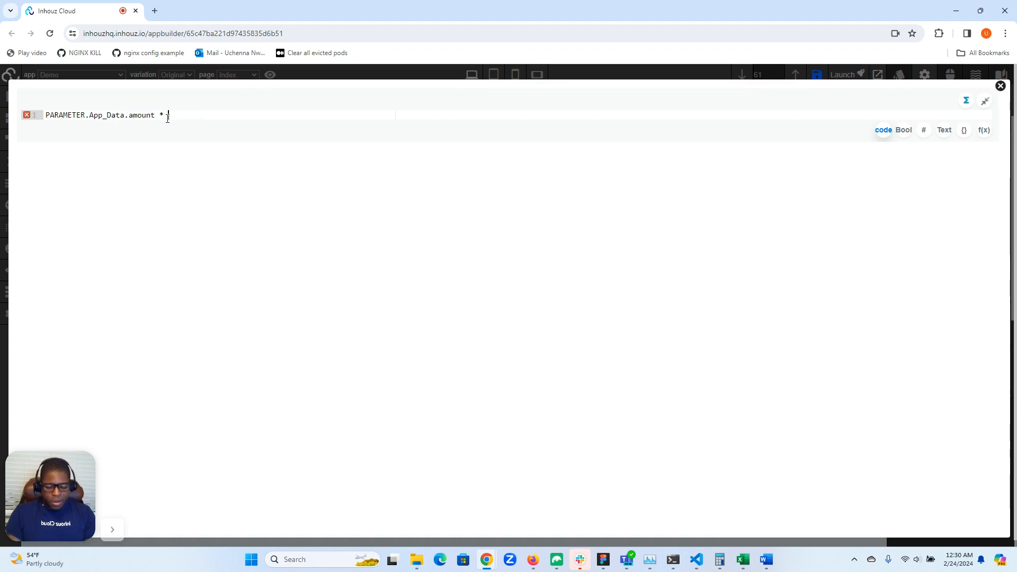
{"action": "left_click", "coordinate": [1000, 86]}
Replace the amount input's value with 10 to test the text block's inline calculation.
{"action": "left_click", "coordinate": [412, 195]}
{"action": "double_click", "coordinate": [412, 195]}
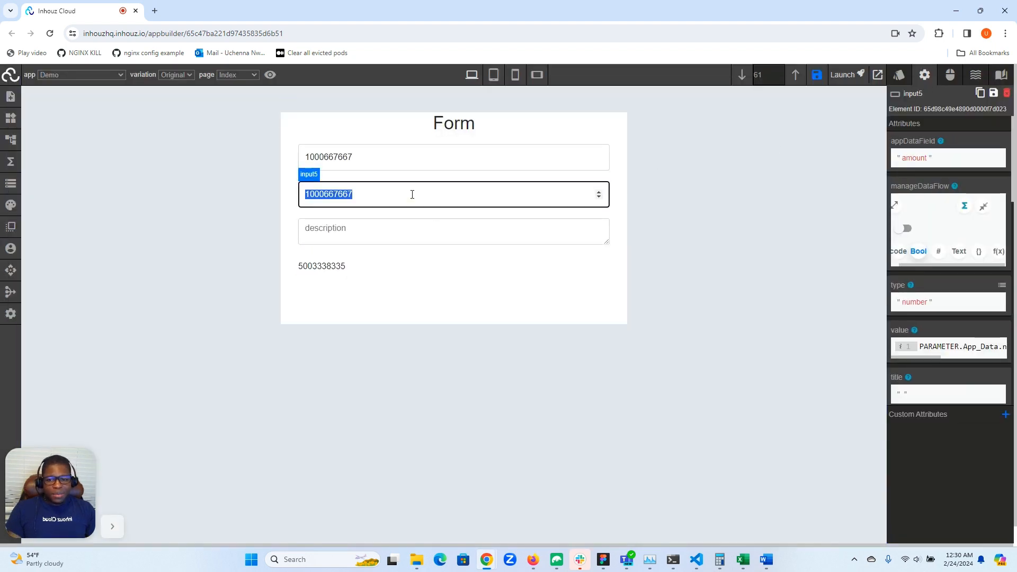
{"action": "type", "text": "10"}
{"action": "left_click", "coordinate": [427, 307]}
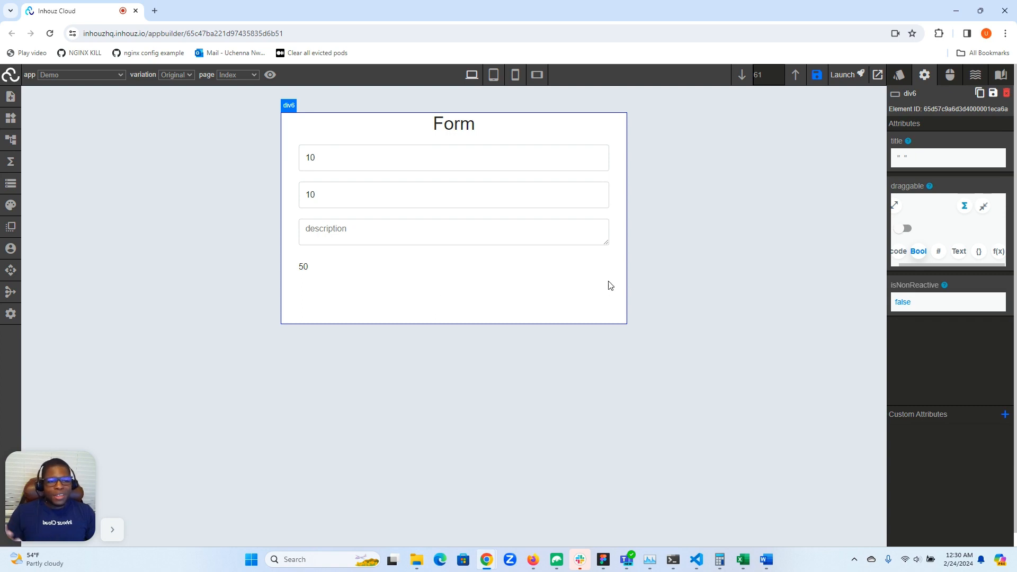
{"action": "left_click_drag", "start_coordinate": [916, 265], "coordinate": [892, 265]}
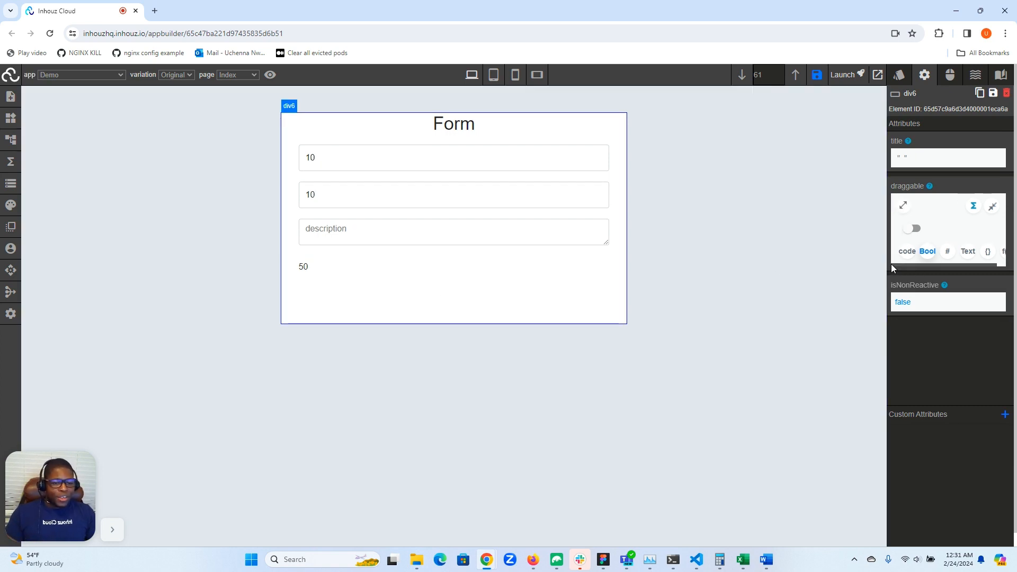